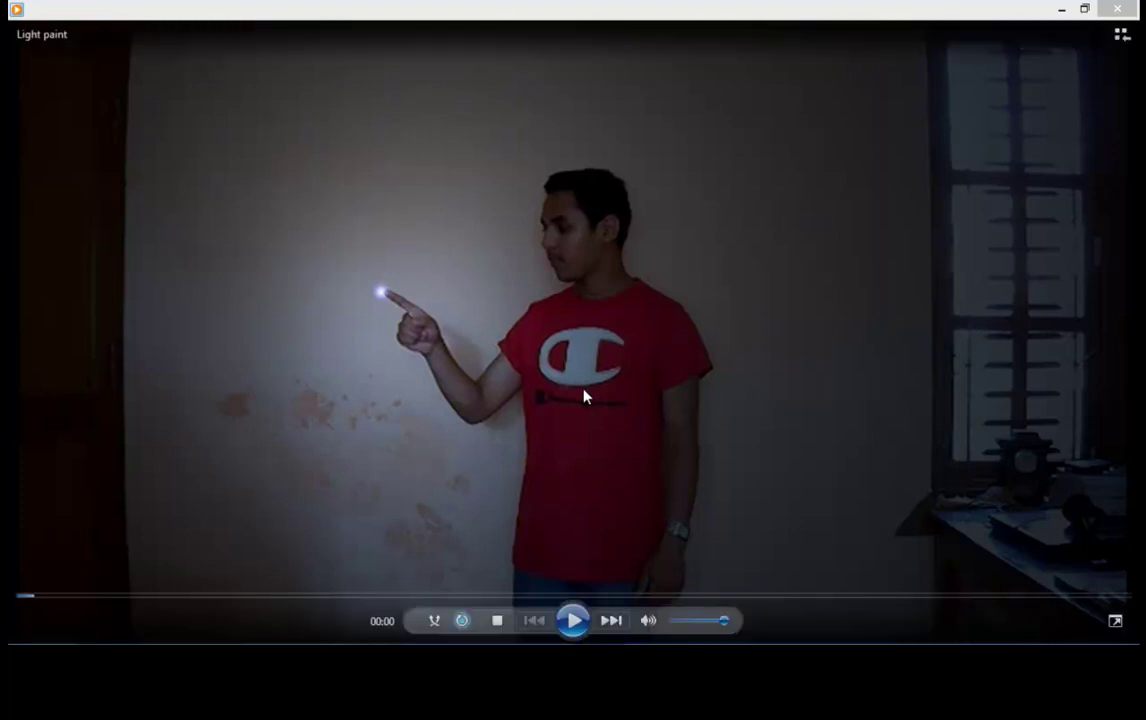
Play the Light paint clip in Windows Media Player to watch the fingertip light streak.
{"action": "key", "text": "space"}
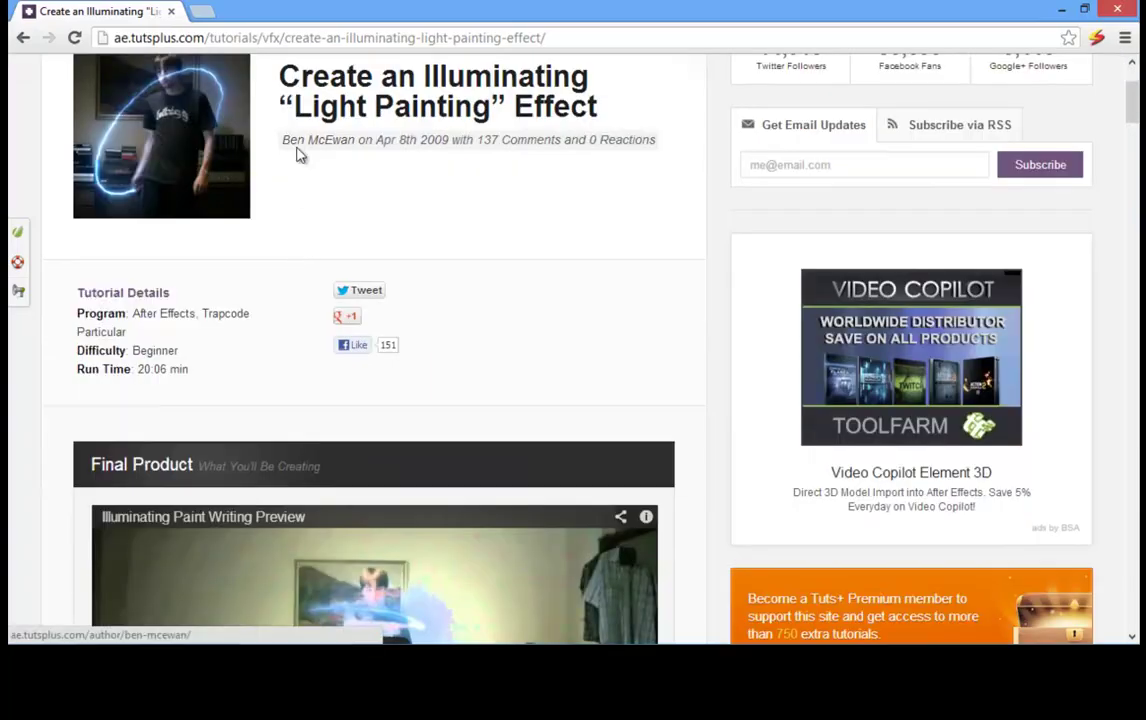
Scroll through the AETuts+ light painting tutorial page to review its contents and requirements.
{"action": "scroll", "coordinate": [299, 153], "scroll_direction": "down", "scroll_amount": 4}
{"action": "scroll", "coordinate": [551, 222], "scroll_direction": "down", "scroll_amount": 3}
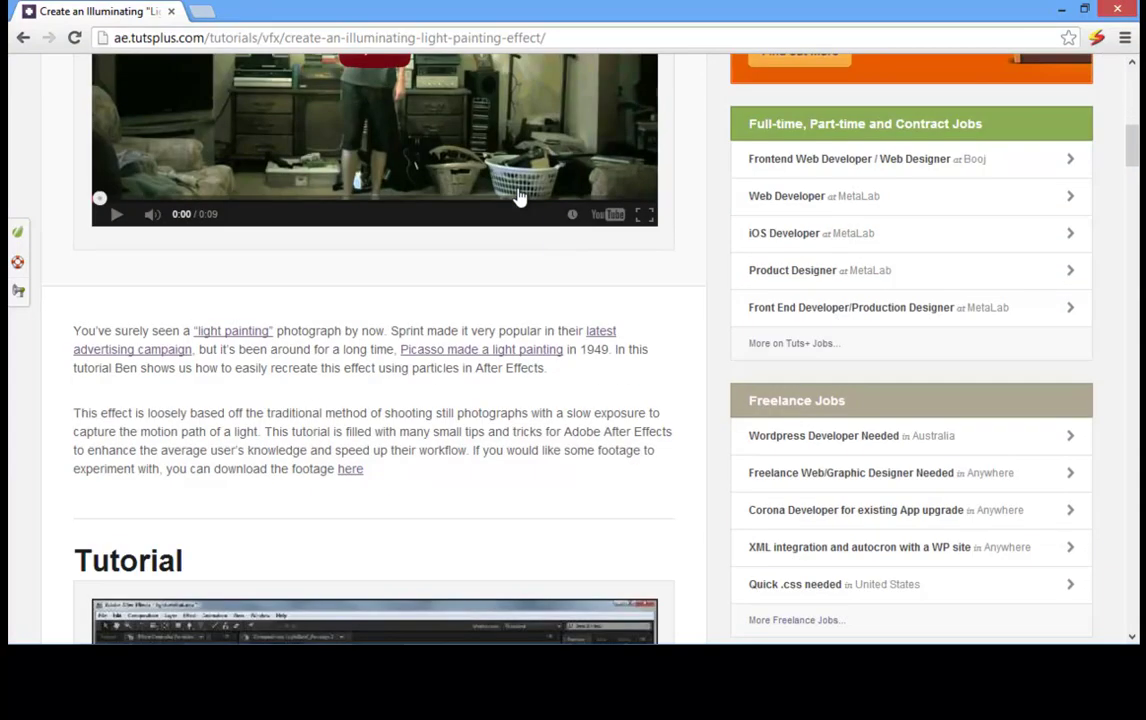
{"action": "scroll", "coordinate": [519, 200], "scroll_direction": "down", "scroll_amount": 5}
{"action": "scroll", "coordinate": [517, 199], "scroll_direction": "down", "scroll_amount": 1}
{"action": "scroll", "coordinate": [517, 199], "scroll_direction": "up", "scroll_amount": 10}
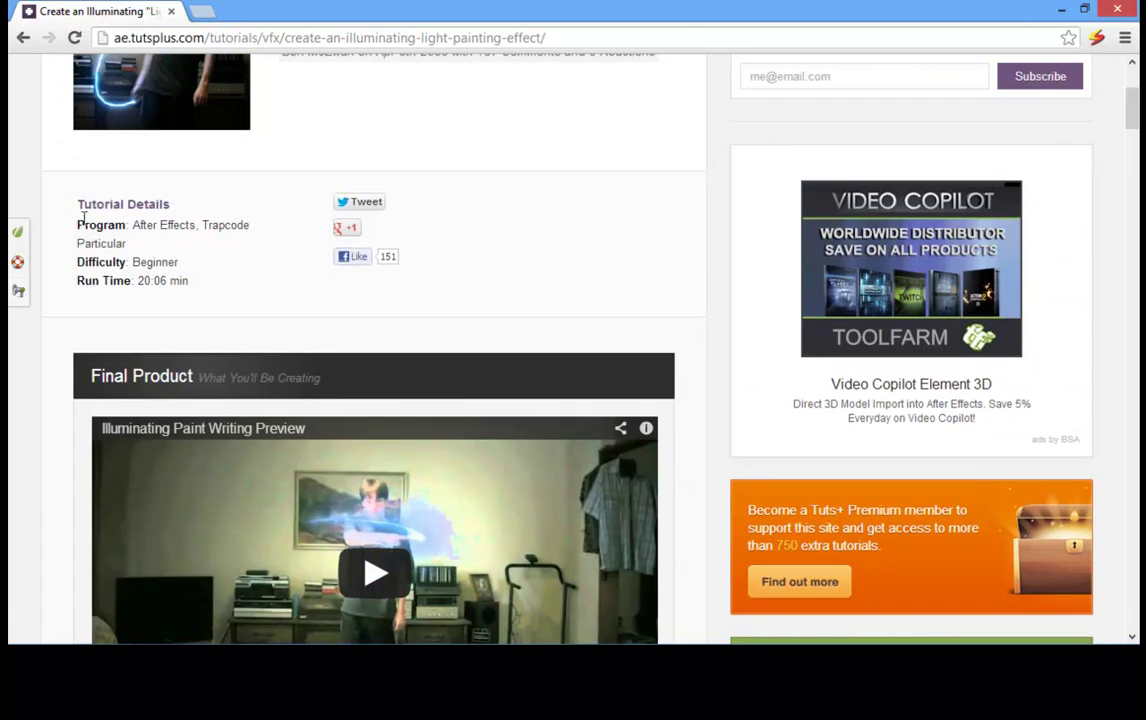
{"action": "scroll", "coordinate": [230, 225], "scroll_direction": "down", "scroll_amount": 7}
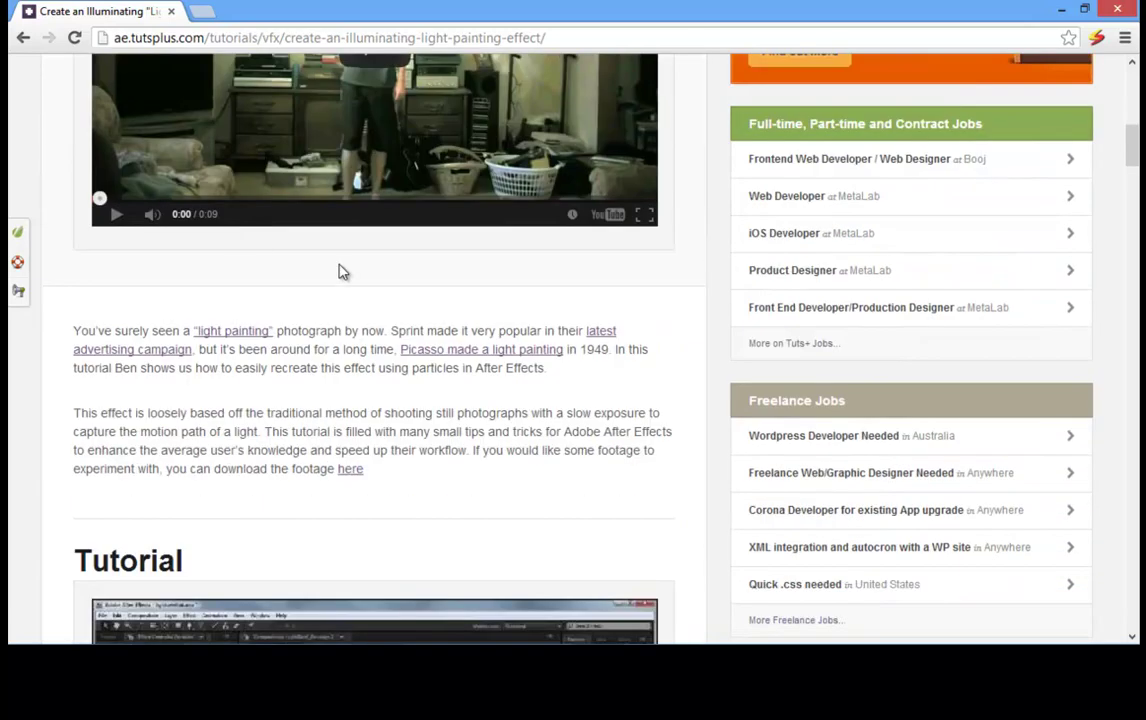
{"action": "scroll", "coordinate": [387, 273], "scroll_direction": "up", "scroll_amount": 7}
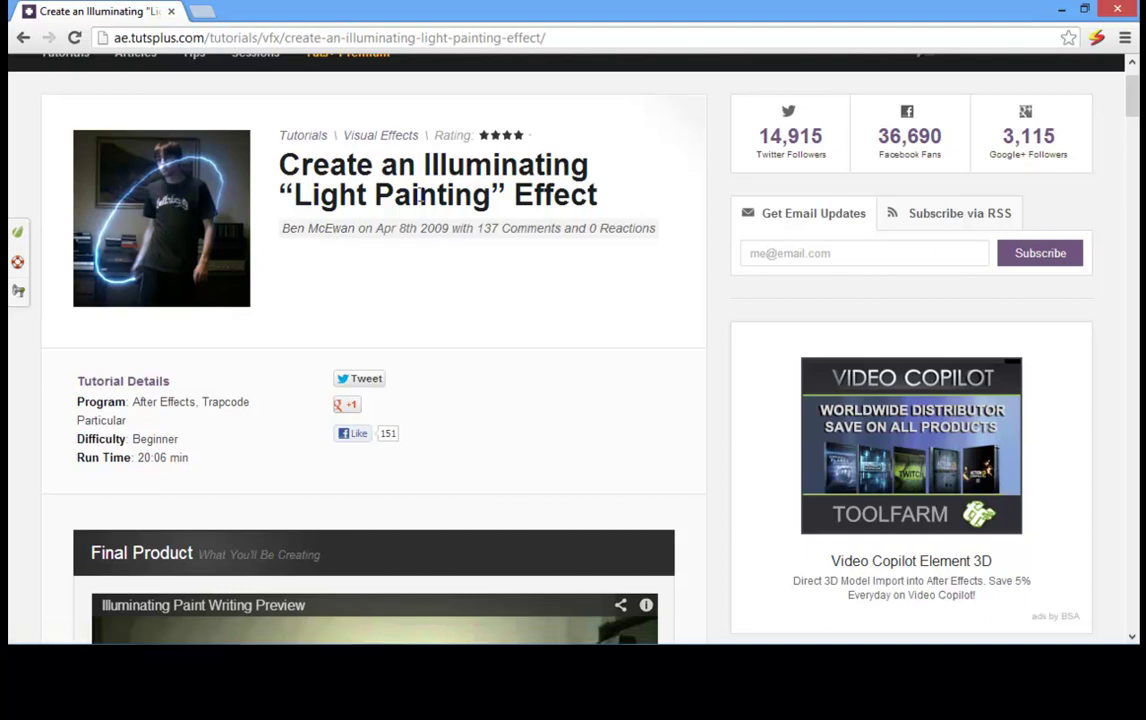
{"action": "scroll", "coordinate": [522, 388], "scroll_direction": "down", "scroll_amount": 1}
{"action": "scroll", "coordinate": [522, 388], "scroll_direction": "down", "scroll_amount": 4}
{"action": "scroll", "coordinate": [252, 230], "scroll_direction": "up", "scroll_amount": 3}
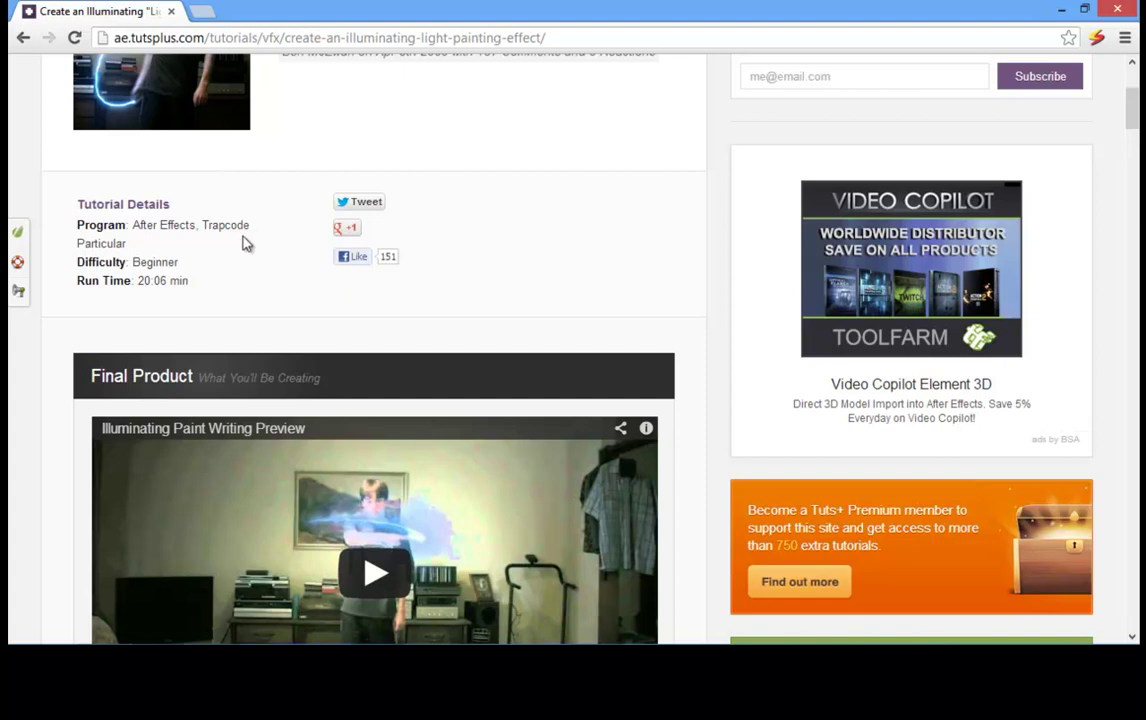
Close the browser, frame the whole P7300014 comp, and park the playhead at 0;00;11;28.
{"action": "left_click", "coordinate": [1118, 10]}
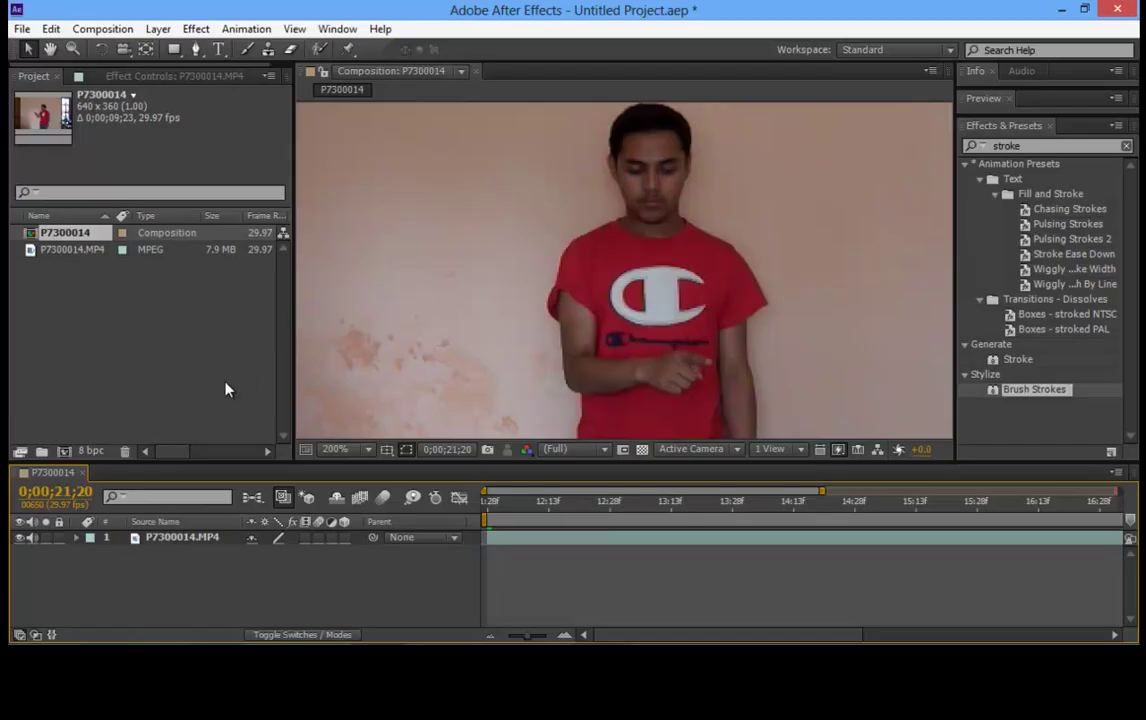
{"action": "left_click", "coordinate": [226, 390]}
{"action": "scroll", "coordinate": [706, 236], "scroll_direction": "down", "scroll_amount": 2}
{"action": "left_click_drag", "start_coordinate": [699, 262], "coordinate": [688, 248]}
{"action": "left_click_drag", "start_coordinate": [625, 311], "coordinate": [616, 308]}
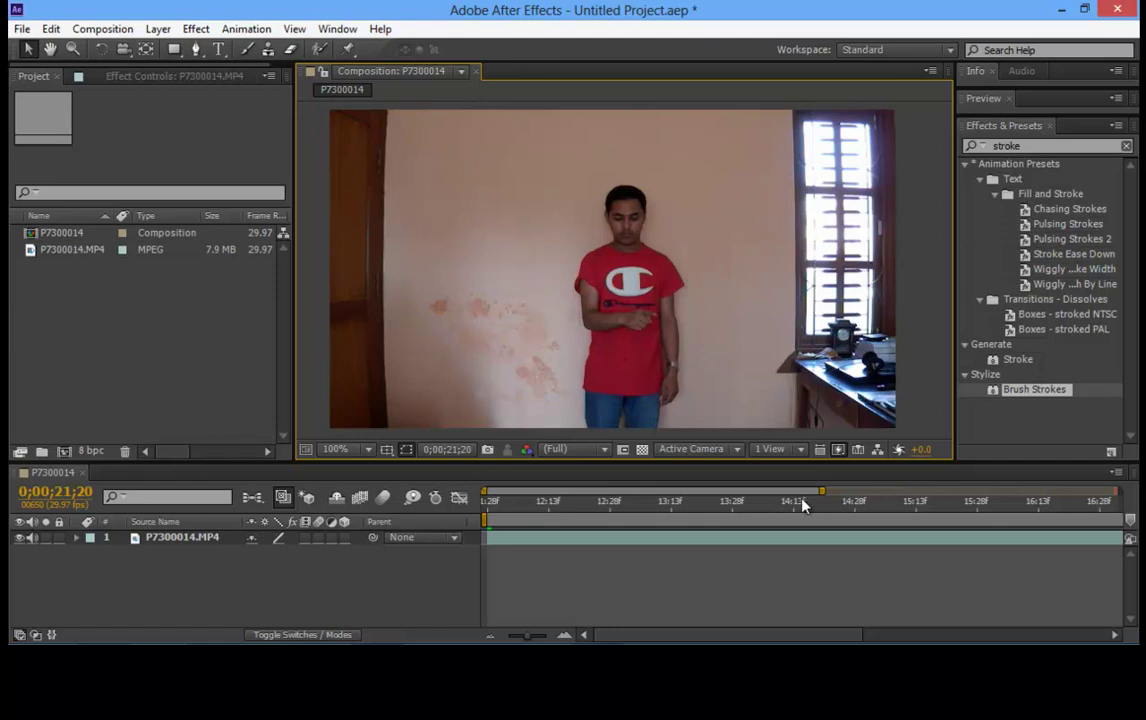
{"action": "mouse_move", "coordinate": [821, 489]}
{"action": "left_mouse_down"}
{"action": "mouse_move", "coordinate": [1121, 506]}
{"action": "mouse_move", "coordinate": [990, 491]}
{"action": "left_mouse_up"}
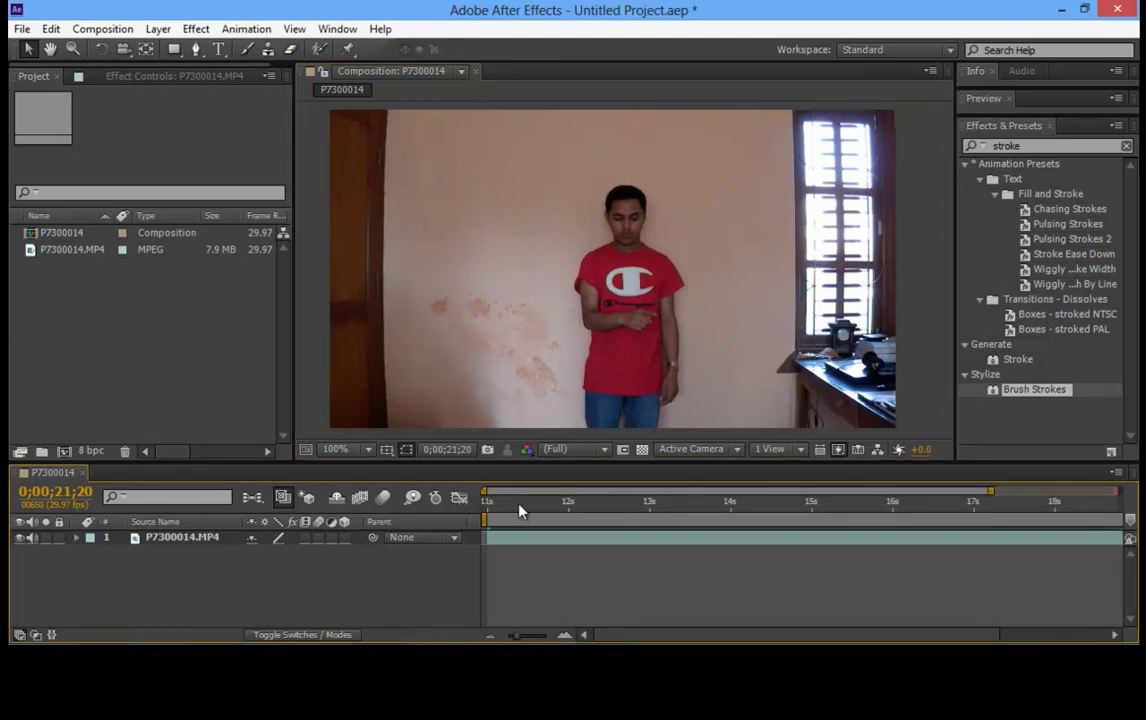
{"action": "left_click", "coordinate": [487, 500]}
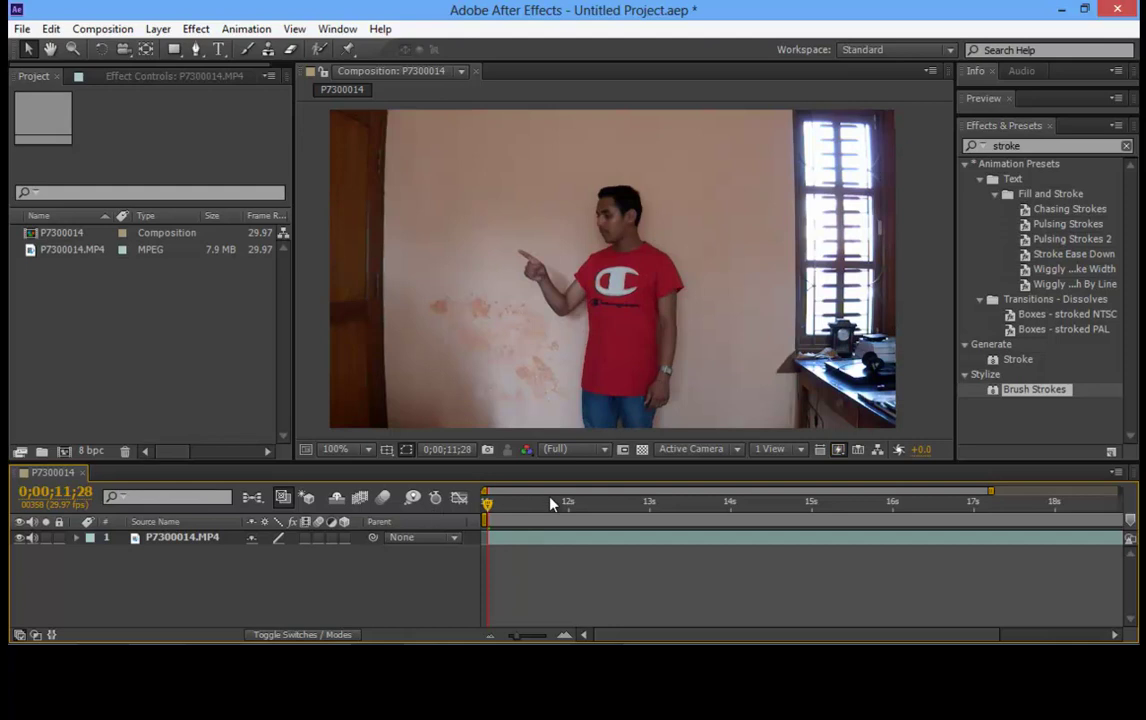
Add a Null Object layer and place its corner exactly on the fingertip.
{"action": "right_click", "coordinate": [179, 580]}
{"action": "mouse_move", "coordinate": [379, 396]}
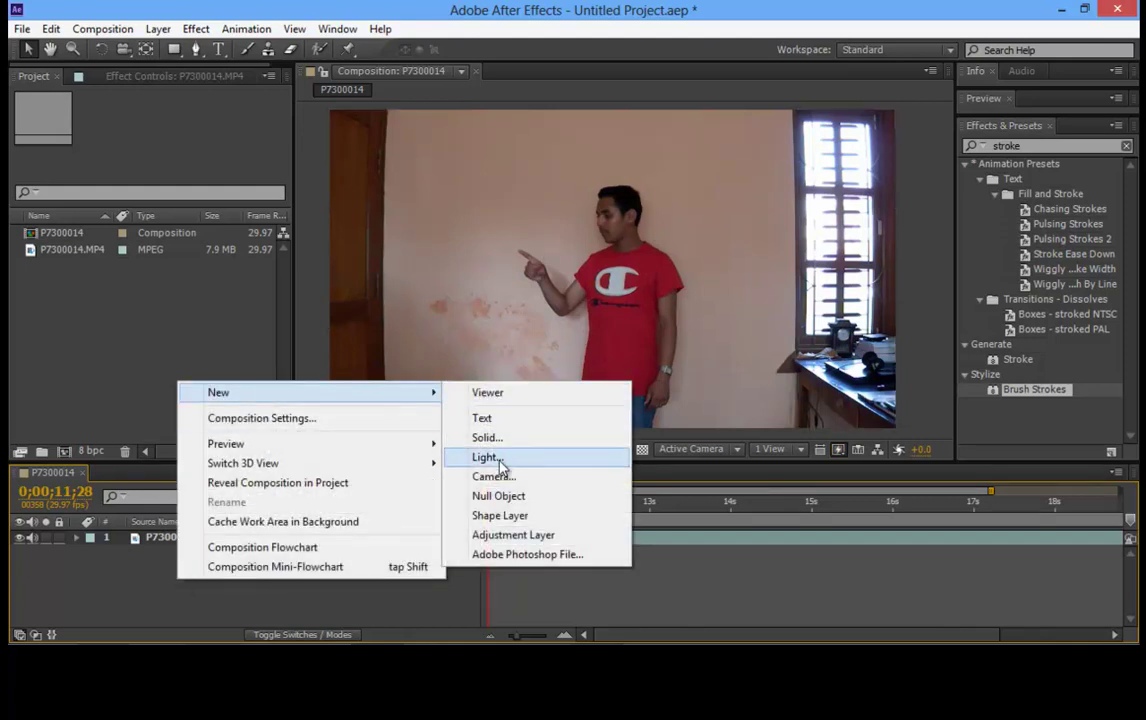
{"action": "left_click", "coordinate": [512, 497]}
{"action": "scroll", "coordinate": [610, 270], "scroll_direction": "up", "scroll_amount": 5}
{"action": "left_click_drag", "start_coordinate": [719, 323], "coordinate": [786, 400]}
{"action": "left_click_drag", "start_coordinate": [865, 323], "coordinate": [487, 252]}
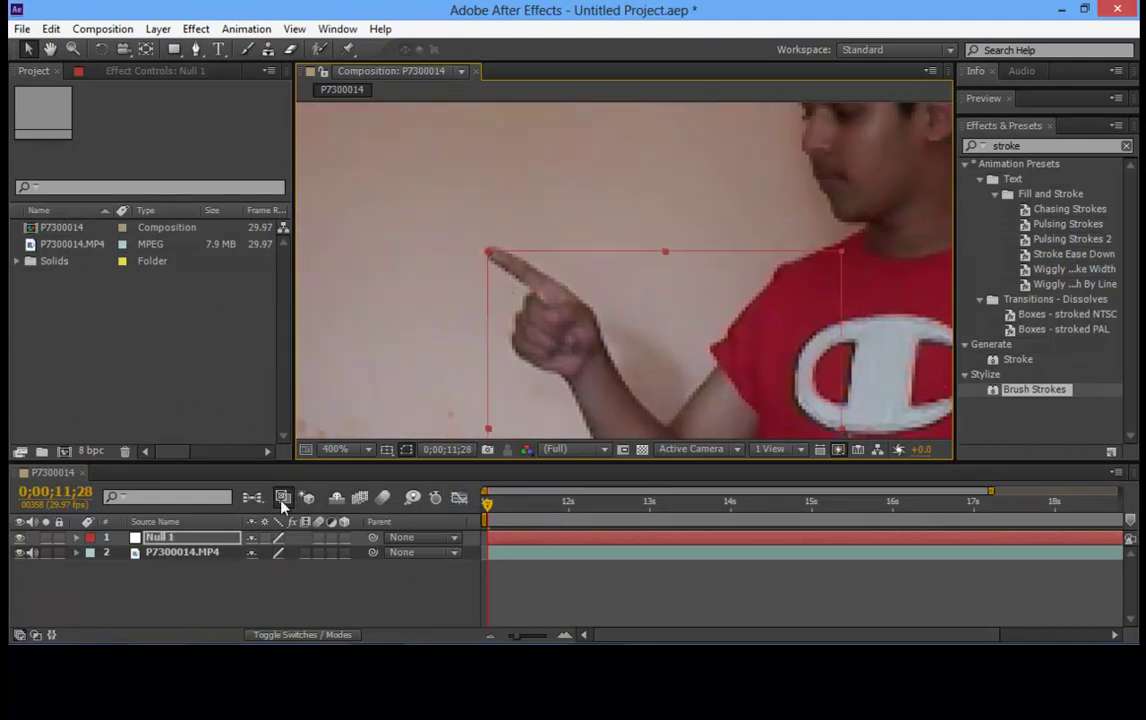
{"action": "left_click", "coordinate": [188, 545]}
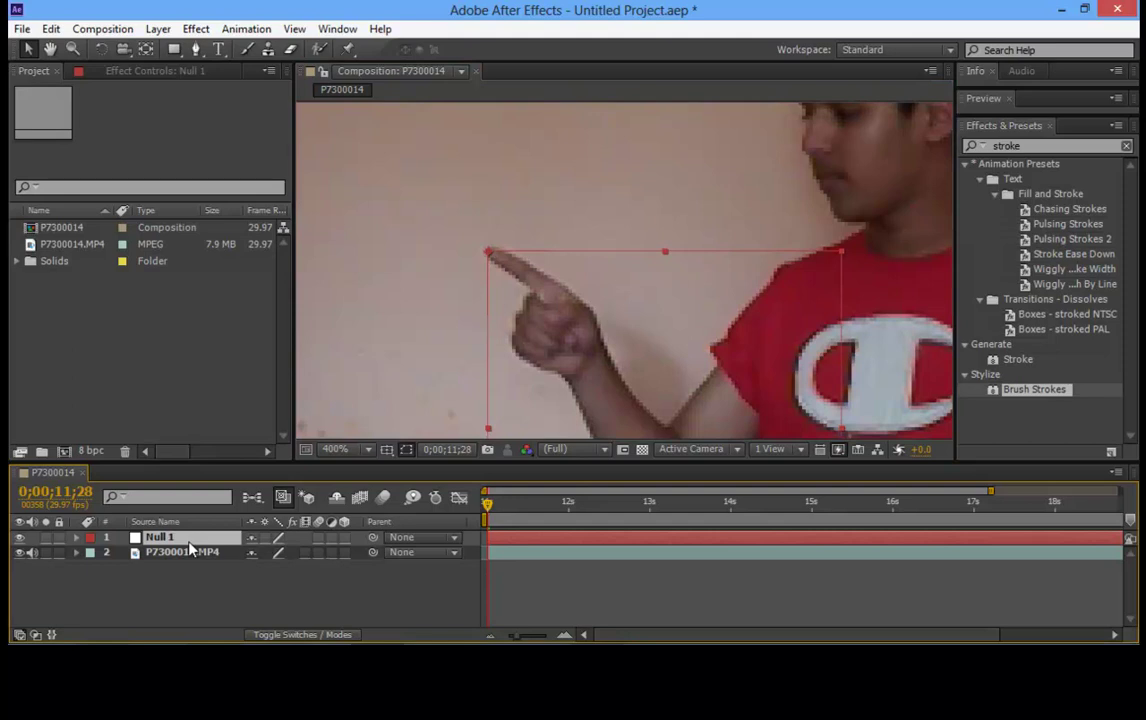
Keyframe Null 1's Position at 213.3,159.3 on 0;00;11;28, then preview the fingertip's next movement.
{"action": "key", "text": "p"}
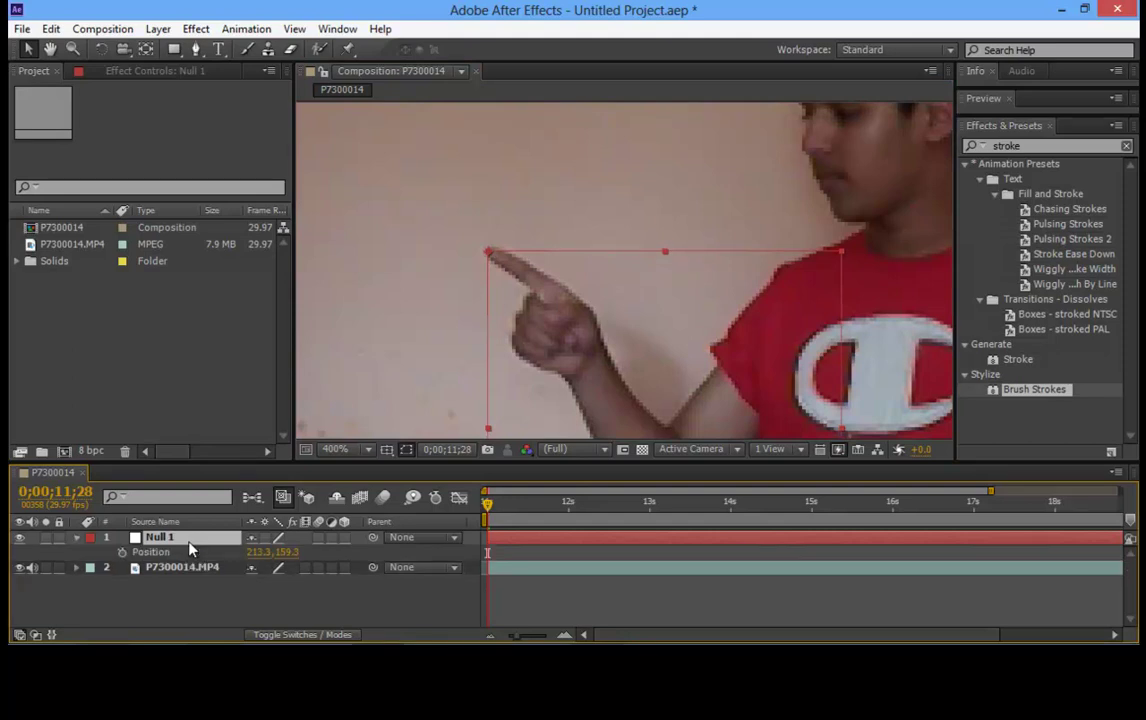
{"action": "left_click", "coordinate": [122, 553]}
{"action": "scroll", "coordinate": [640, 275], "scroll_direction": "down", "scroll_amount": 2}
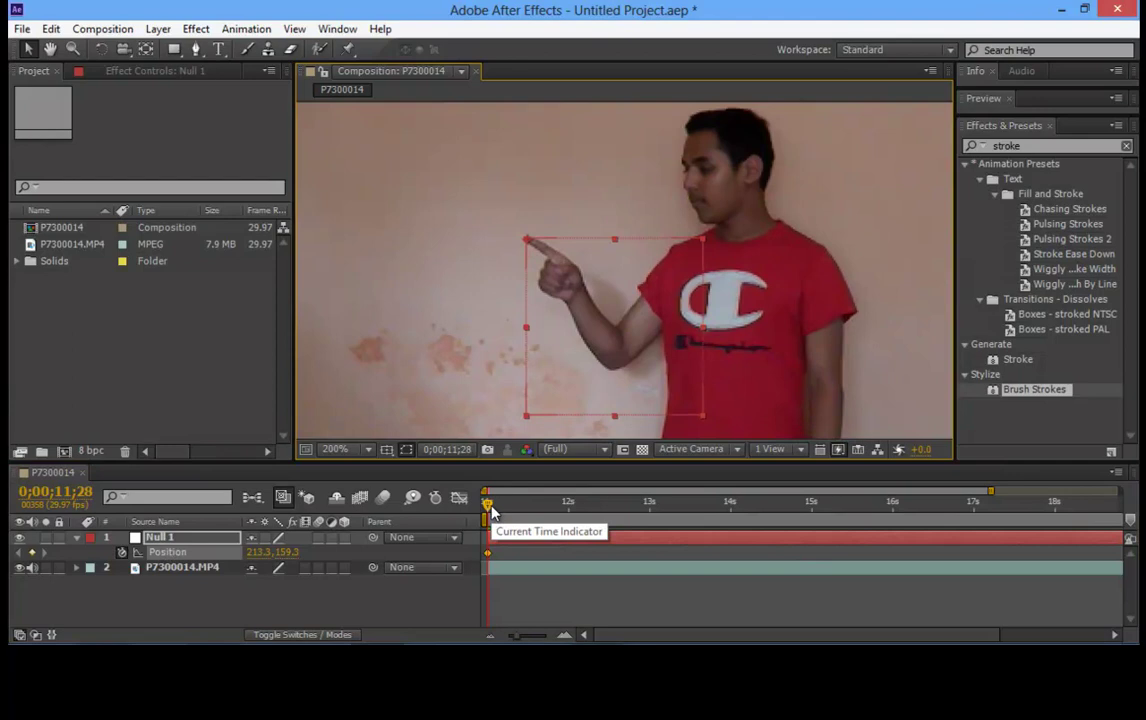
{"action": "left_click_drag", "start_coordinate": [491, 512], "coordinate": [488, 512]}
{"action": "scroll", "coordinate": [577, 310], "scroll_direction": "up", "scroll_amount": 2}
{"action": "left_click_drag", "start_coordinate": [578, 307], "coordinate": [493, 250]}
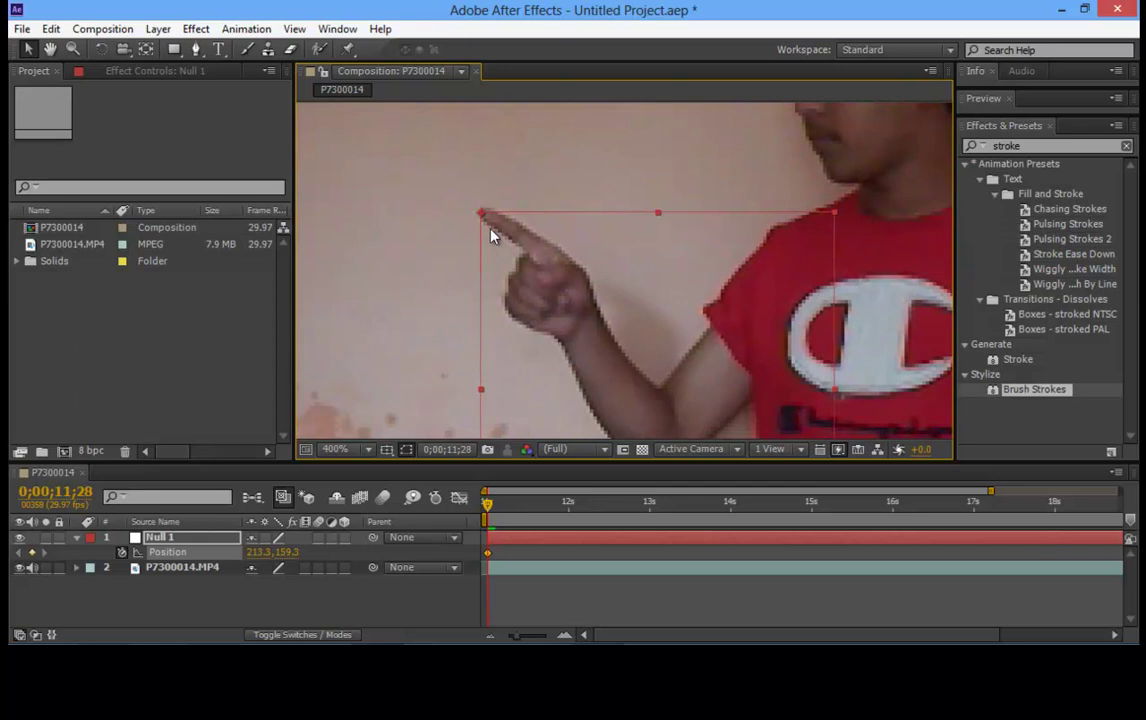
{"action": "scroll", "coordinate": [490, 235], "scroll_direction": "down", "scroll_amount": 2}
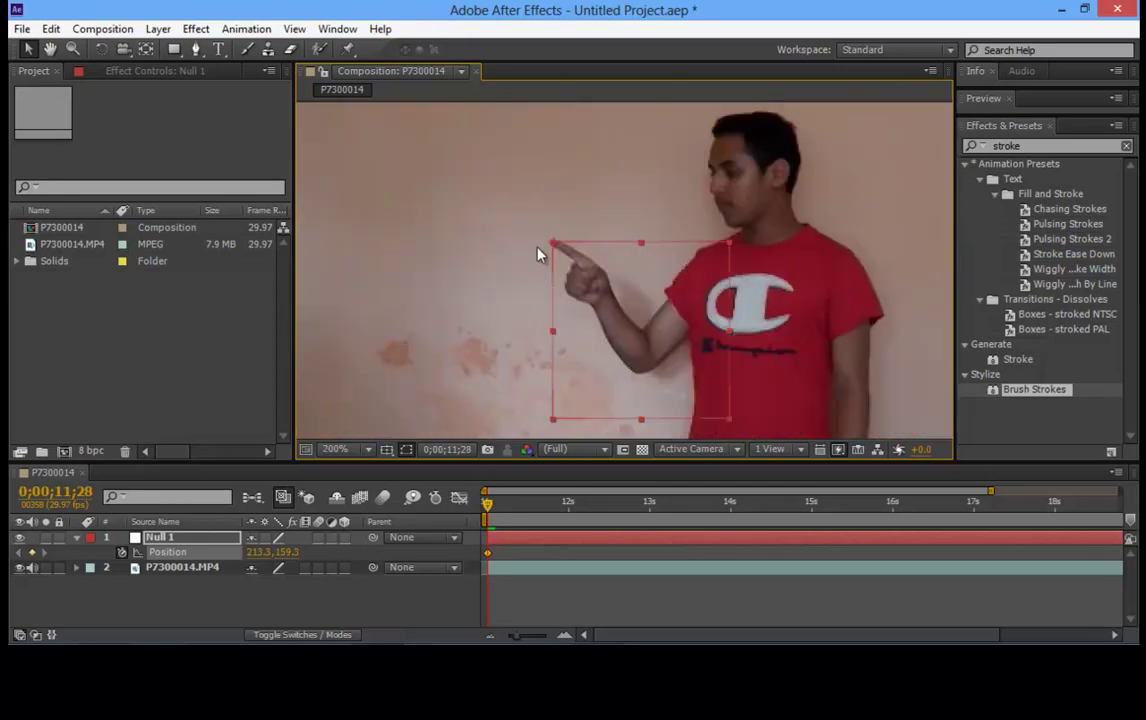
{"action": "left_click_drag", "start_coordinate": [488, 508], "coordinate": [474, 485]}
{"action": "scroll", "coordinate": [562, 268], "scroll_direction": "up", "scroll_amount": 2}
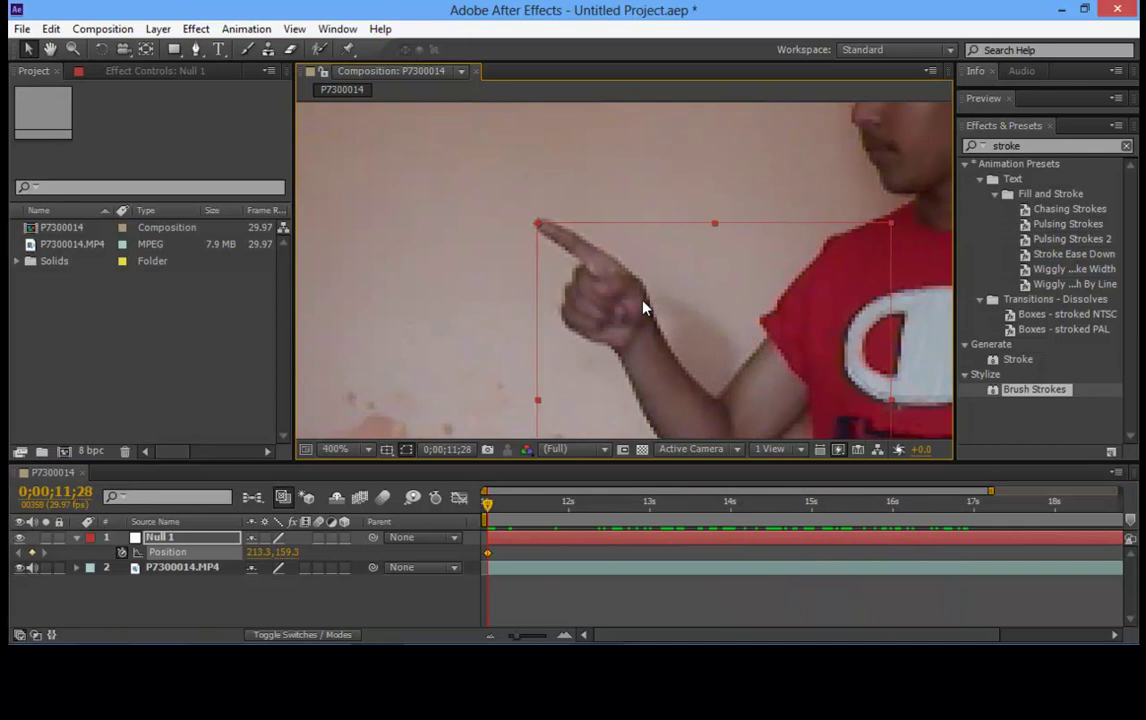
Keyframe Null 1 onto the fingertip frame by frame through 0;00;15;23, ending at 209.0,190.5.
{"action": "key", "text": "Page_Down"}
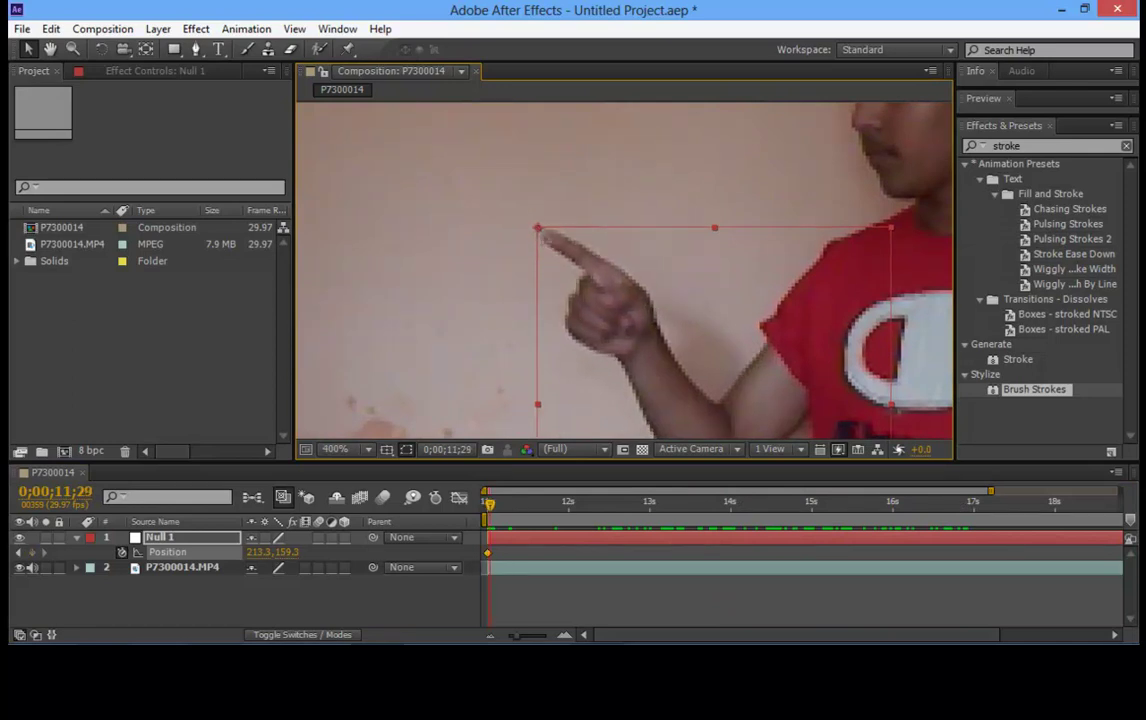
{"action": "key", "text": "Page_Down"}
{"action": "mouse_move", "coordinate": [538, 234]}
{"action": "left_mouse_down"}
{"action": "mouse_move", "coordinate": [600, 300]}
{"action": "mouse_move", "coordinate": [675, 348]}
{"action": "mouse_move", "coordinate": [760, 378]}
{"action": "left_mouse_up"}
{"action": "key", "text": "Page_Down"}
{"action": "key", "text": "Page_Down"}
{"action": "key", "text": "Page_Down"}
{"action": "key", "text": "Page_Down"}
{"action": "key", "text": "Page_Down"}
{"action": "key", "text": "Page_Down"}
{"action": "key", "text": "Page_Down"}
{"action": "key", "text": "Page_Down"}
{"action": "key", "text": "Page_Down"}
{"action": "key", "text": "Page_Down"}
{"action": "key", "text": "Page_Down"}
{"action": "key", "text": "Page_Down"}
{"action": "key", "text": "Page_Down"}
{"action": "key", "text": "Page_Down"}
{"action": "key", "text": "Page_Down"}
{"action": "key", "text": "Page_Down"}
{"action": "key", "text": "Page_Down"}
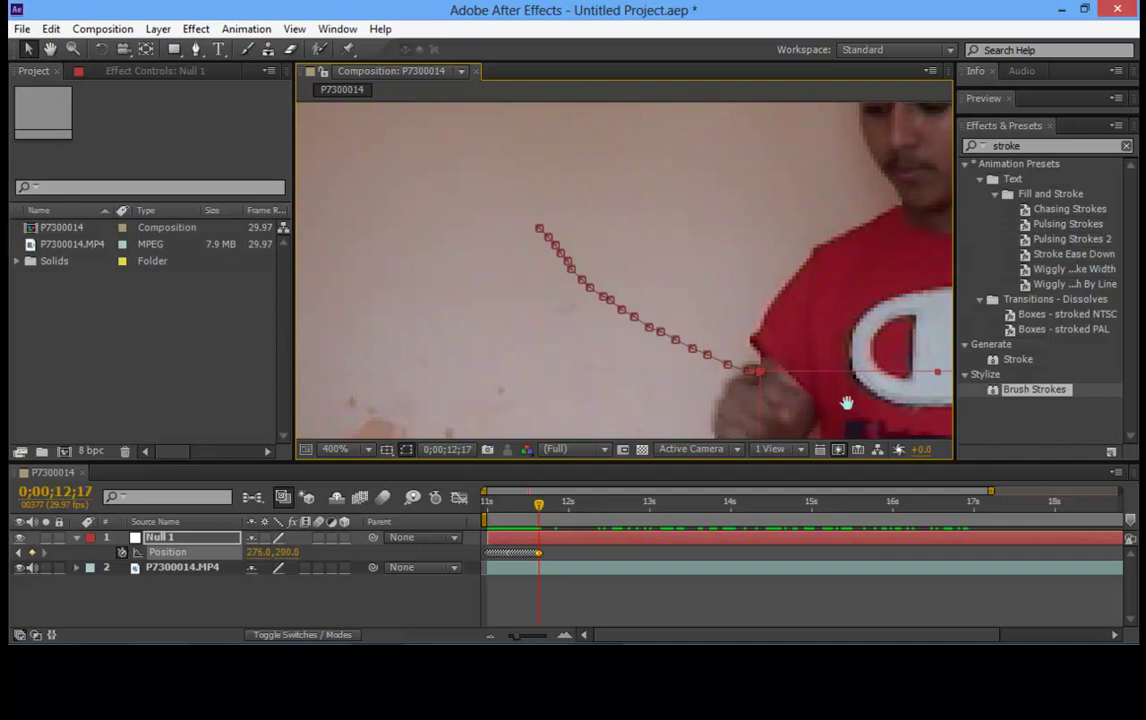
{"action": "key", "text": "Page_Down"}
{"action": "left_click_drag", "start_coordinate": [830, 380], "coordinate": [686, 251]}
{"action": "mouse_move", "coordinate": [594, 218]}
{"action": "left_mouse_down"}
{"action": "mouse_move", "coordinate": [673, 251]}
{"action": "mouse_move", "coordinate": [726, 256]}
{"action": "left_mouse_up"}
{"action": "key", "text": "Page_Down"}
{"action": "key", "text": "Page_Down"}
{"action": "key", "text": "Page_Down"}
{"action": "key", "text": "Page_Down"}
{"action": "key", "text": "Page_Down"}
{"action": "key", "text": "Page_Down"}
{"action": "key", "text": "Page_Down"}
{"action": "key", "text": "Page_Down"}
{"action": "key", "text": "Page_Down"}
{"action": "key", "text": "Page_Down"}
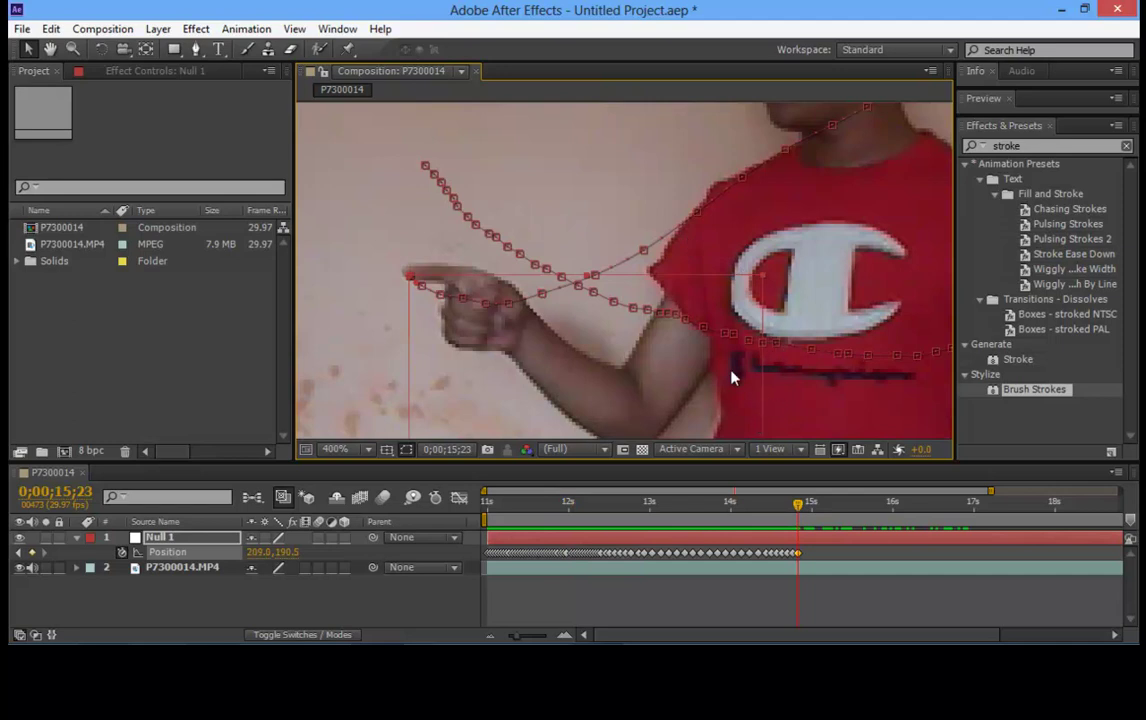
{"action": "scroll", "coordinate": [731, 378], "scroll_direction": "down", "scroll_amount": 2}
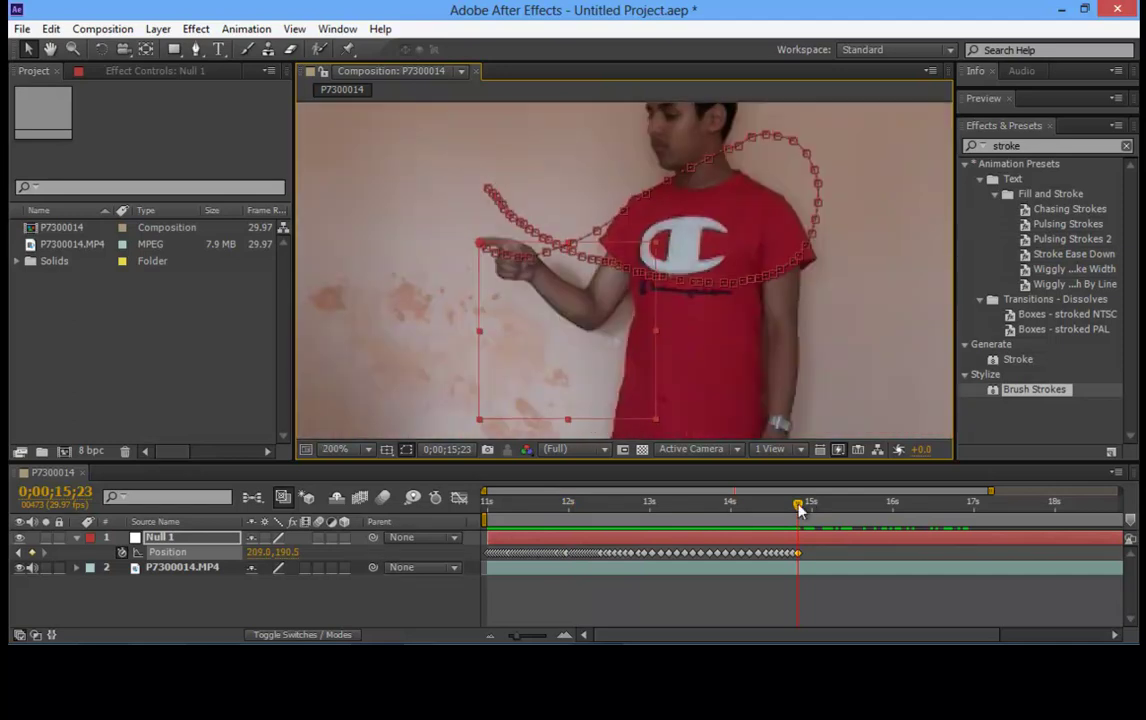
{"action": "mouse_move", "coordinate": [798, 511]}
{"action": "left_mouse_down"}
{"action": "mouse_move", "coordinate": [486, 510]}
{"action": "mouse_move", "coordinate": [750, 512]}
{"action": "mouse_move", "coordinate": [799, 525]}
{"action": "left_mouse_up"}
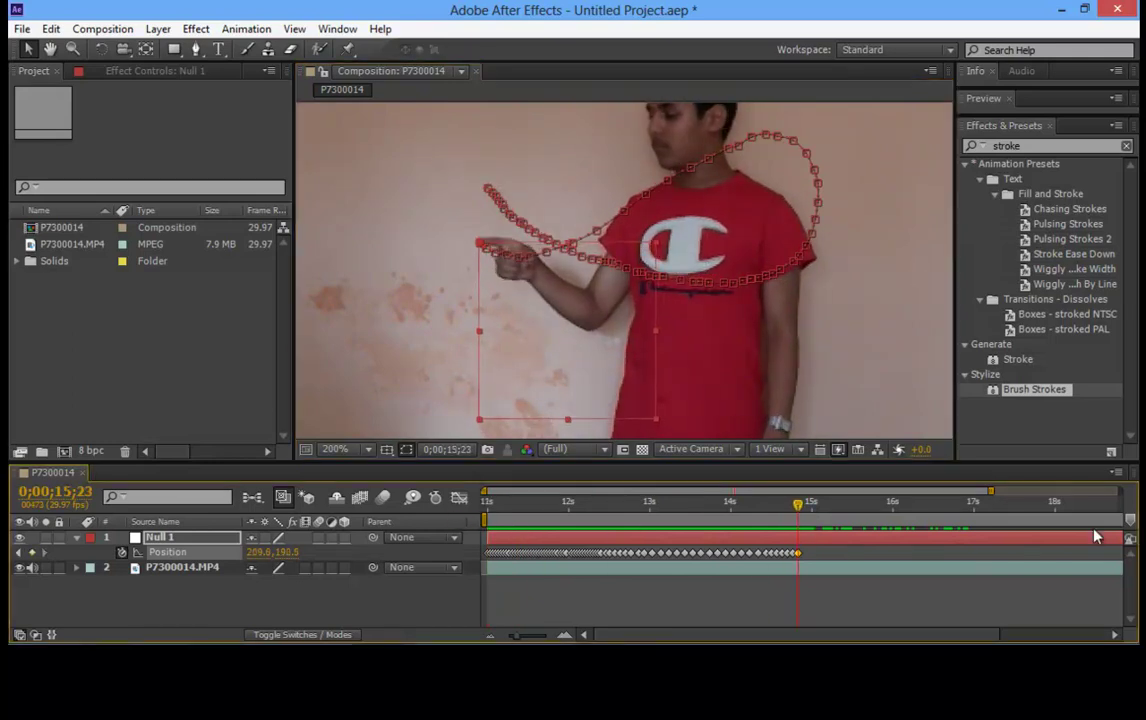
{"action": "key", "text": "minus"}
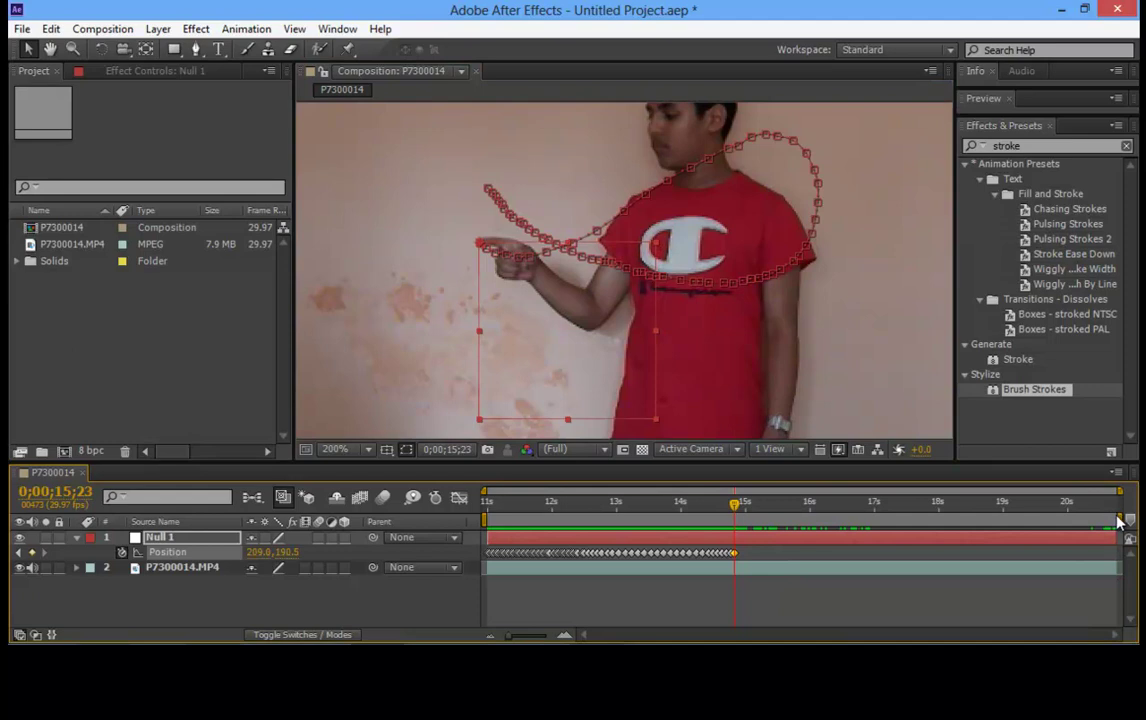
End the work area at the last tracked frame, trim the comp to it, and return to the start.
{"action": "left_click_drag", "start_coordinate": [1118, 522], "coordinate": [737, 522]}
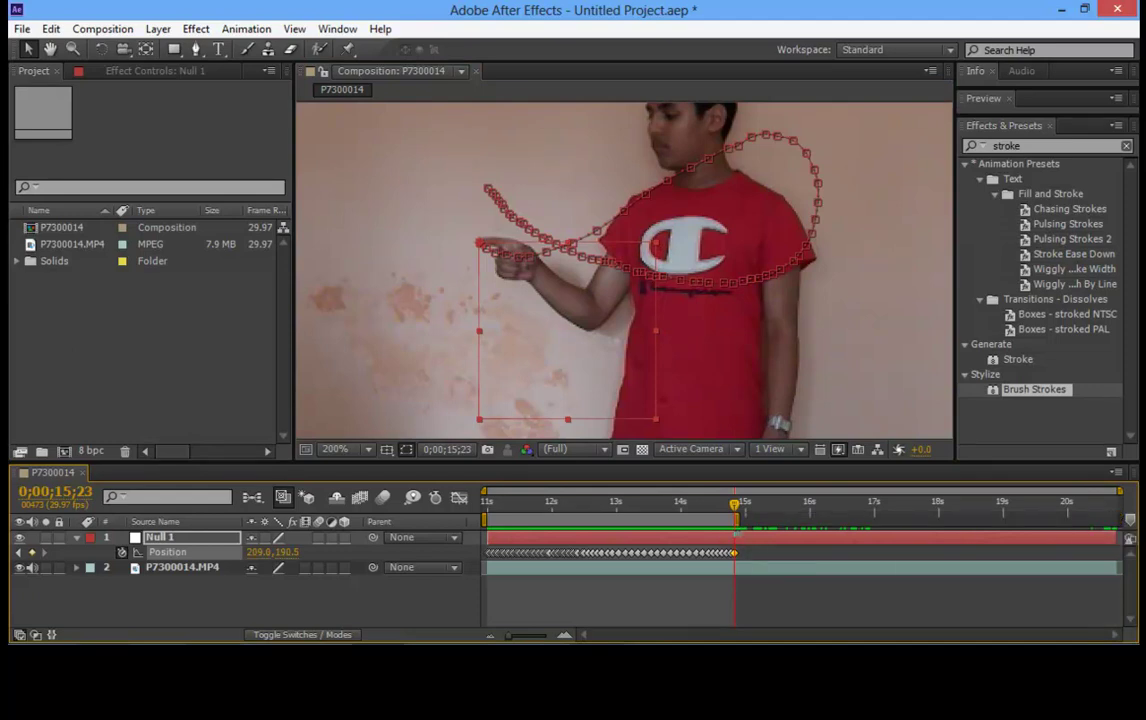
{"action": "right_click", "coordinate": [736, 523]}
{"action": "left_click", "coordinate": [768, 576]}
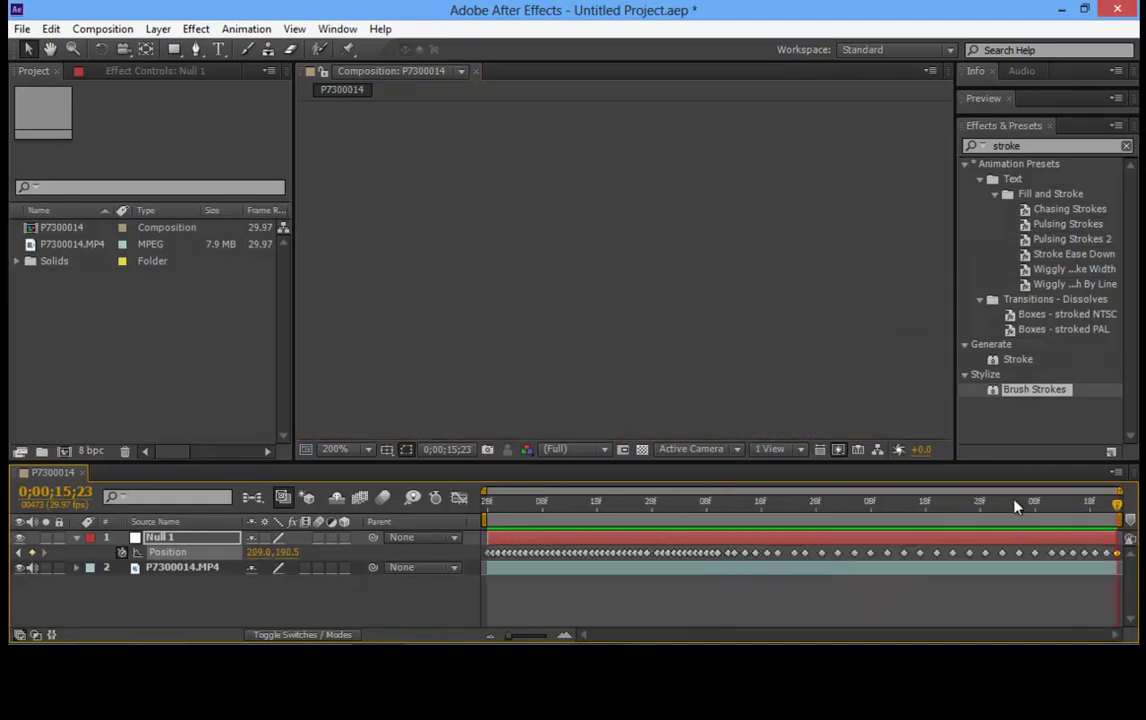
{"action": "left_click_drag", "start_coordinate": [1015, 503], "coordinate": [457, 510]}
Add a black 640×360 solid named Black Solid 1 above Null 1 and the clip.
{"action": "right_click", "coordinate": [179, 602]}
{"action": "mouse_move", "coordinate": [255, 416]}
{"action": "left_click", "coordinate": [489, 459]}
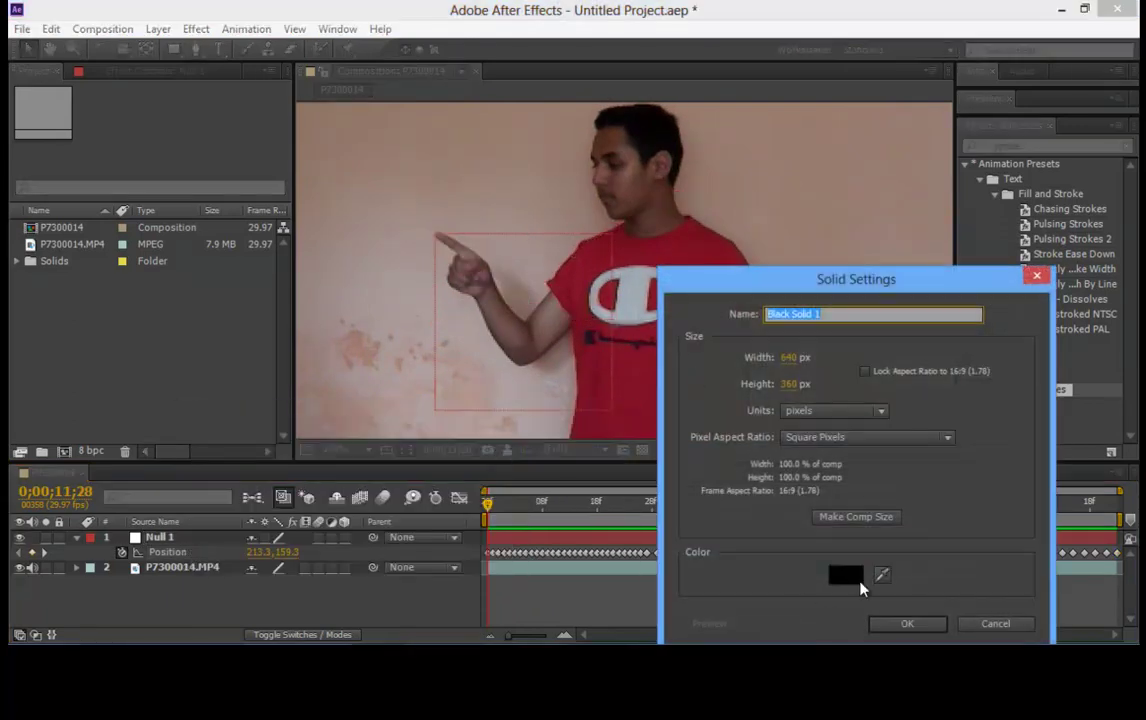
{"action": "left_click", "coordinate": [845, 575]}
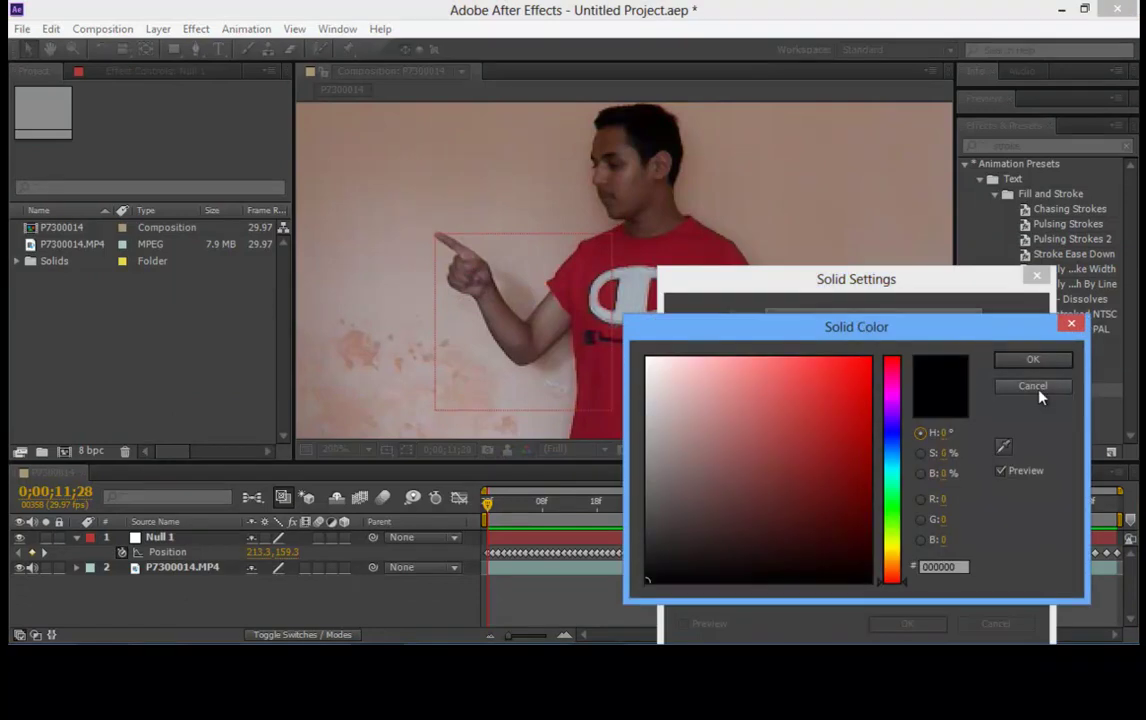
{"action": "left_click", "coordinate": [1032, 359]}
{"action": "left_click", "coordinate": [906, 622]}
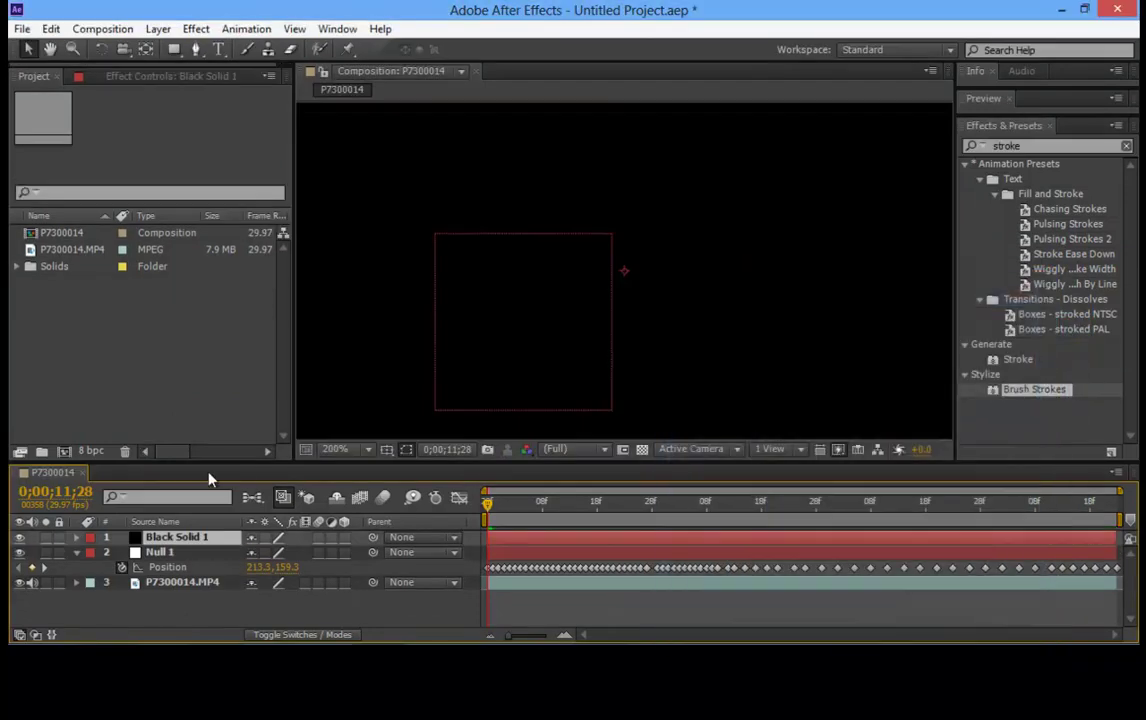
Search 'writ', apply Generate > Write-on to Black Solid 1, and clear the search field.
{"action": "left_click", "coordinate": [1030, 146]}
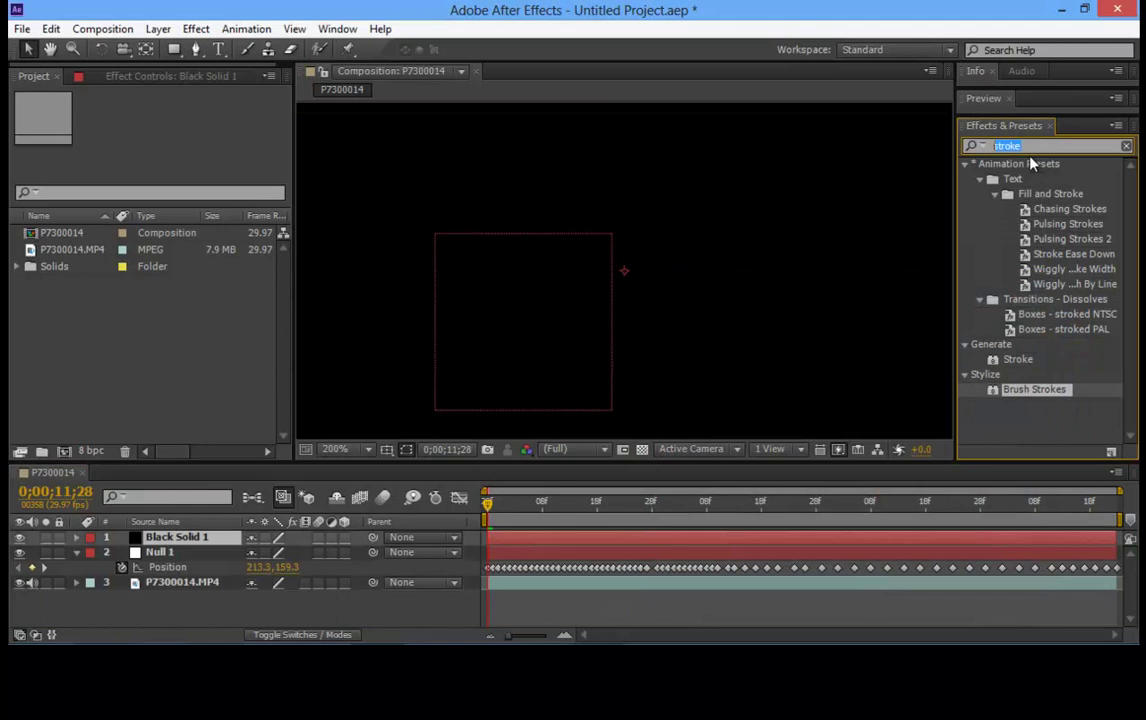
{"action": "type", "text": "write"}
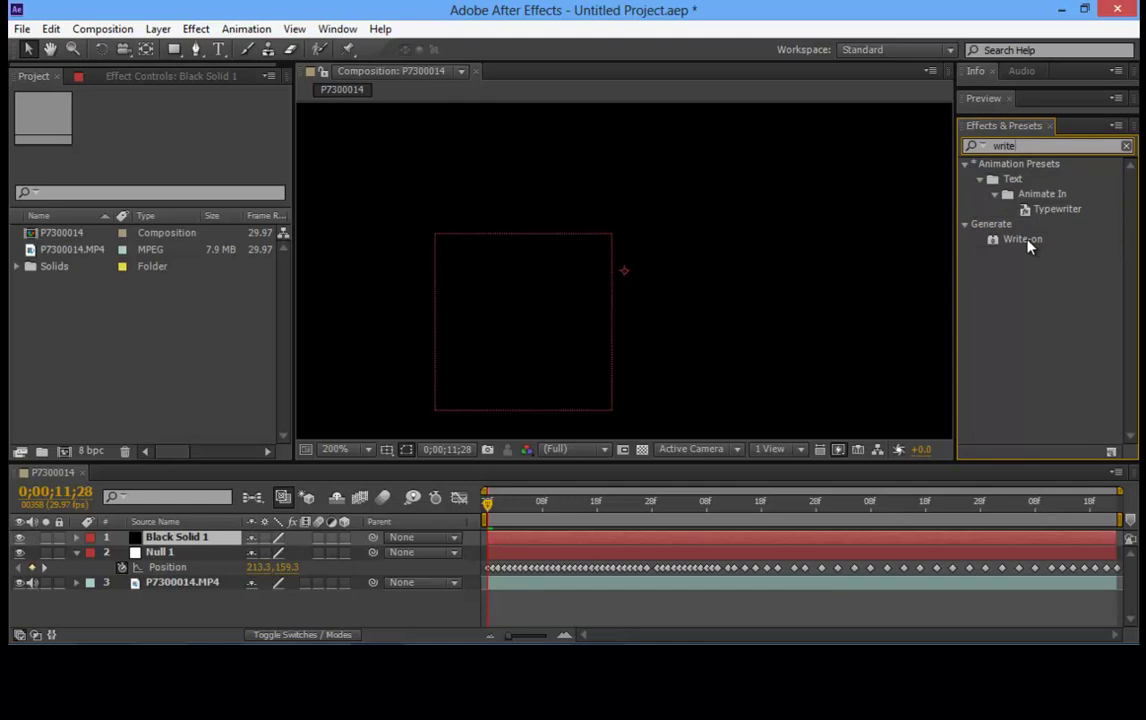
{"action": "left_click_drag", "start_coordinate": [1030, 244], "coordinate": [990, 418]}
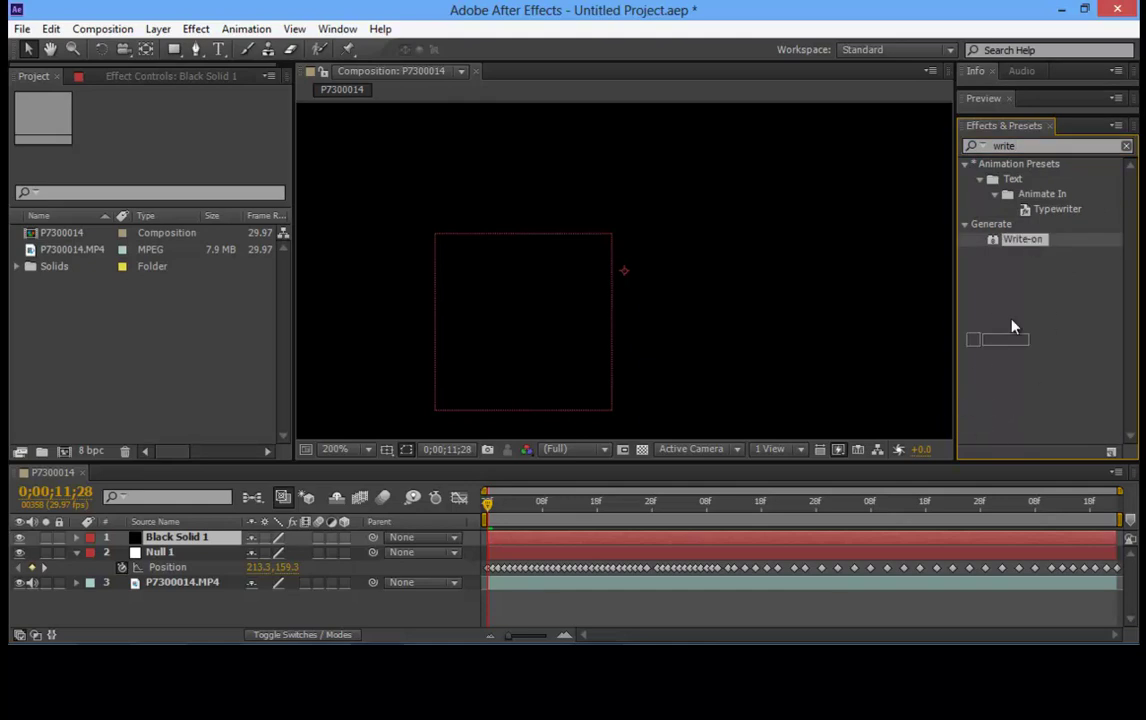
{"action": "left_click_drag", "start_coordinate": [1012, 326], "coordinate": [222, 537]}
{"action": "left_click", "coordinate": [965, 226]}
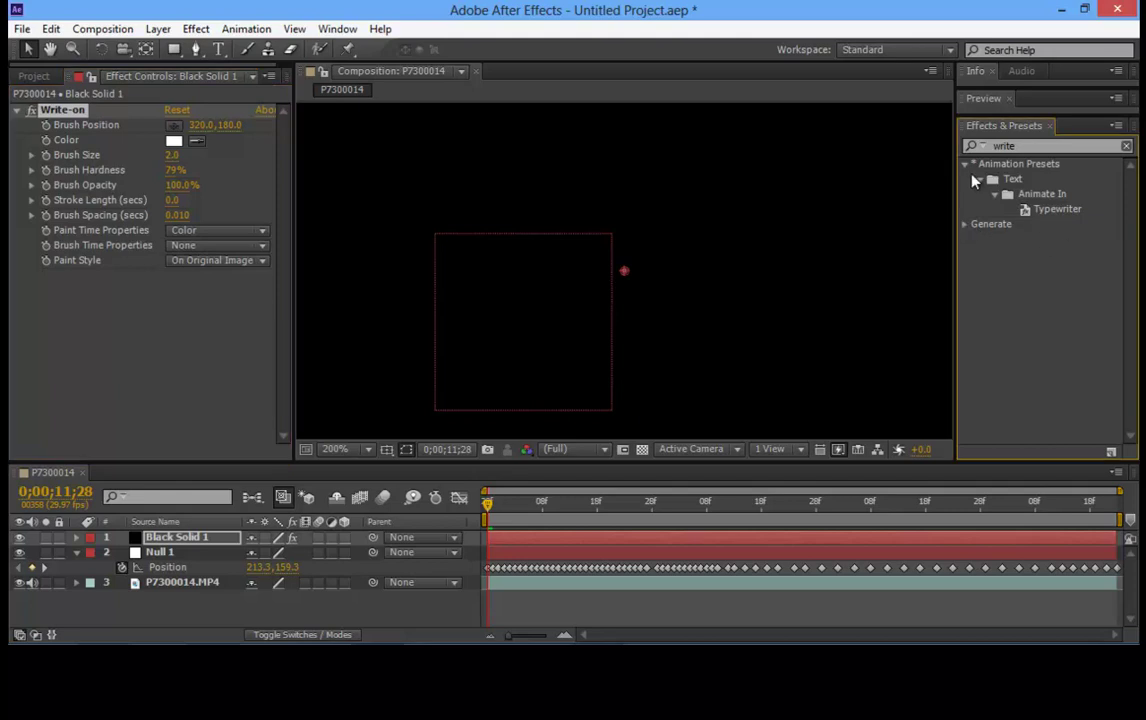
{"action": "left_click", "coordinate": [1028, 165]}
{"action": "key", "text": "BackSpace"}
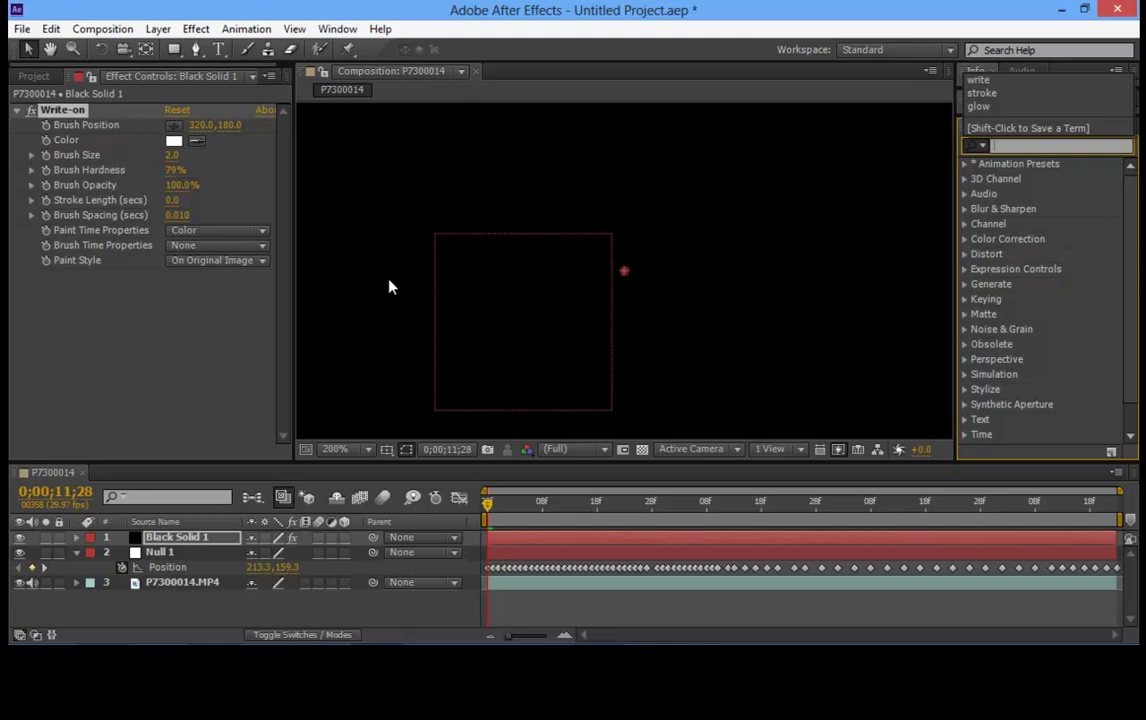
{"action": "left_click", "coordinate": [187, 357]}
Set Black Solid 1's blending mode to Add so the footage shows through.
{"action": "left_click", "coordinate": [172, 541]}
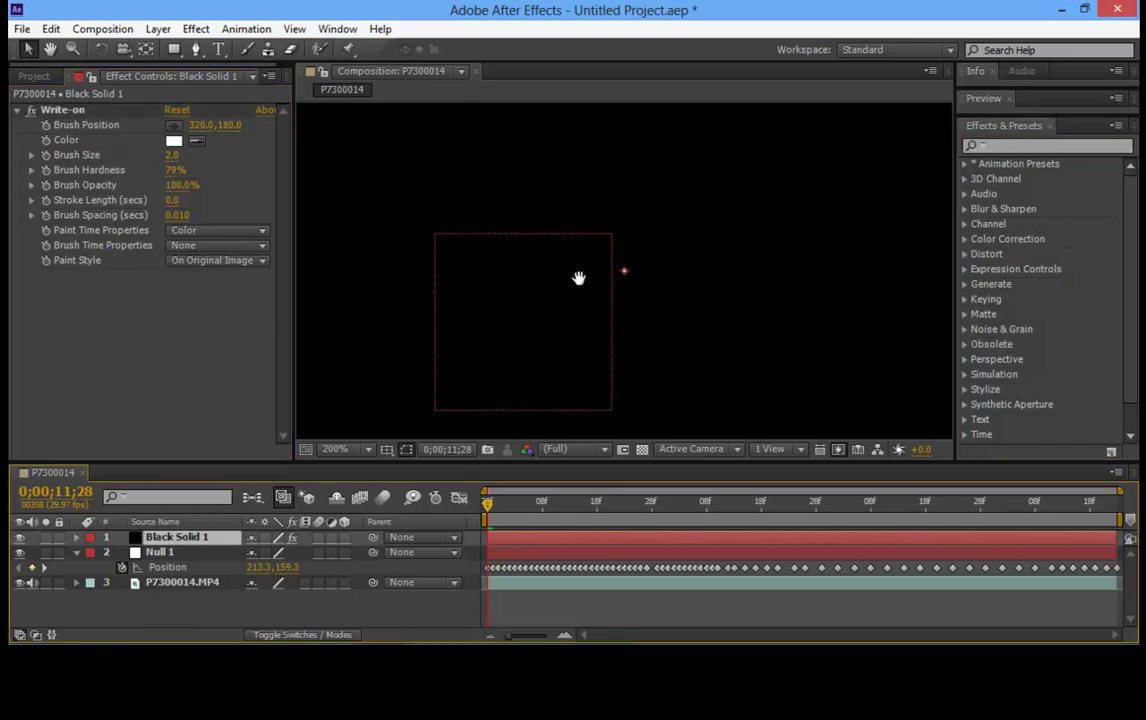
{"action": "left_click_drag", "start_coordinate": [578, 277], "coordinate": [558, 230]}
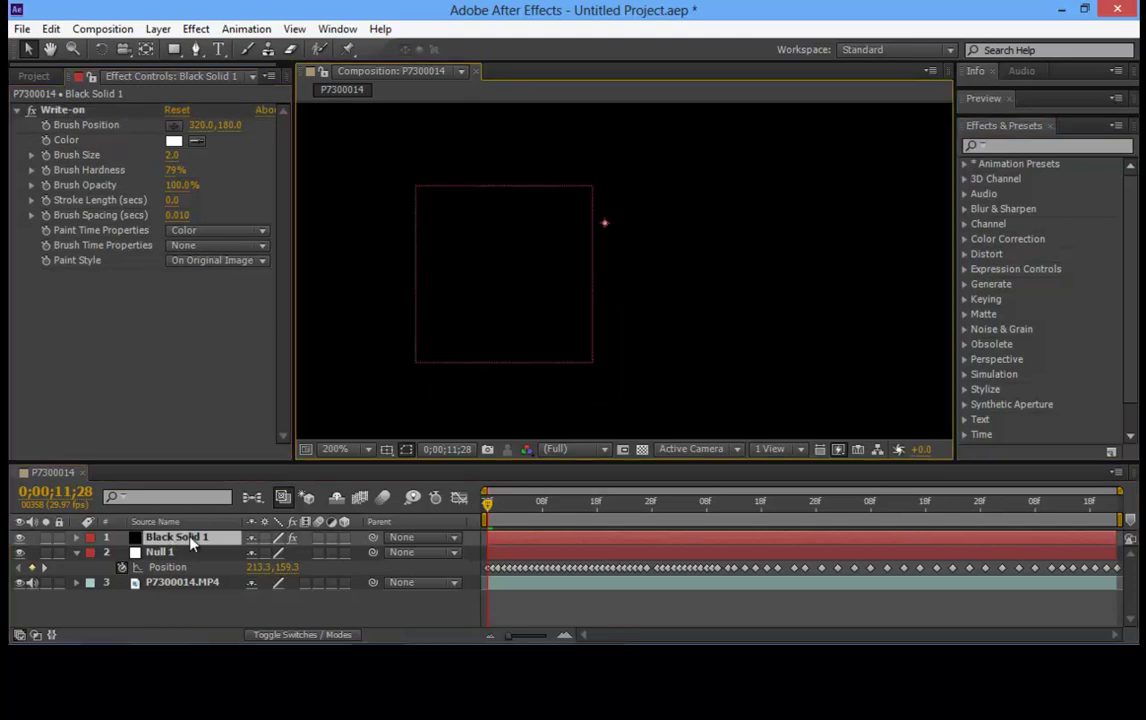
{"action": "key", "text": "F4"}
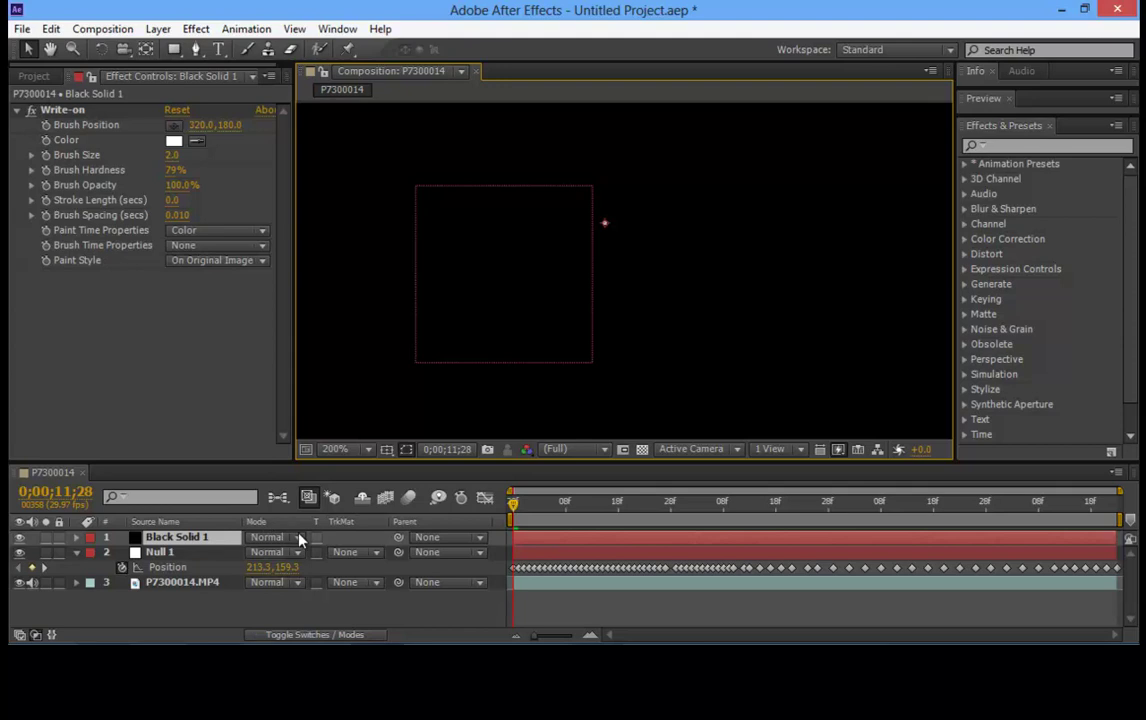
{"action": "left_click", "coordinate": [298, 540]}
{"action": "left_click", "coordinate": [330, 256]}
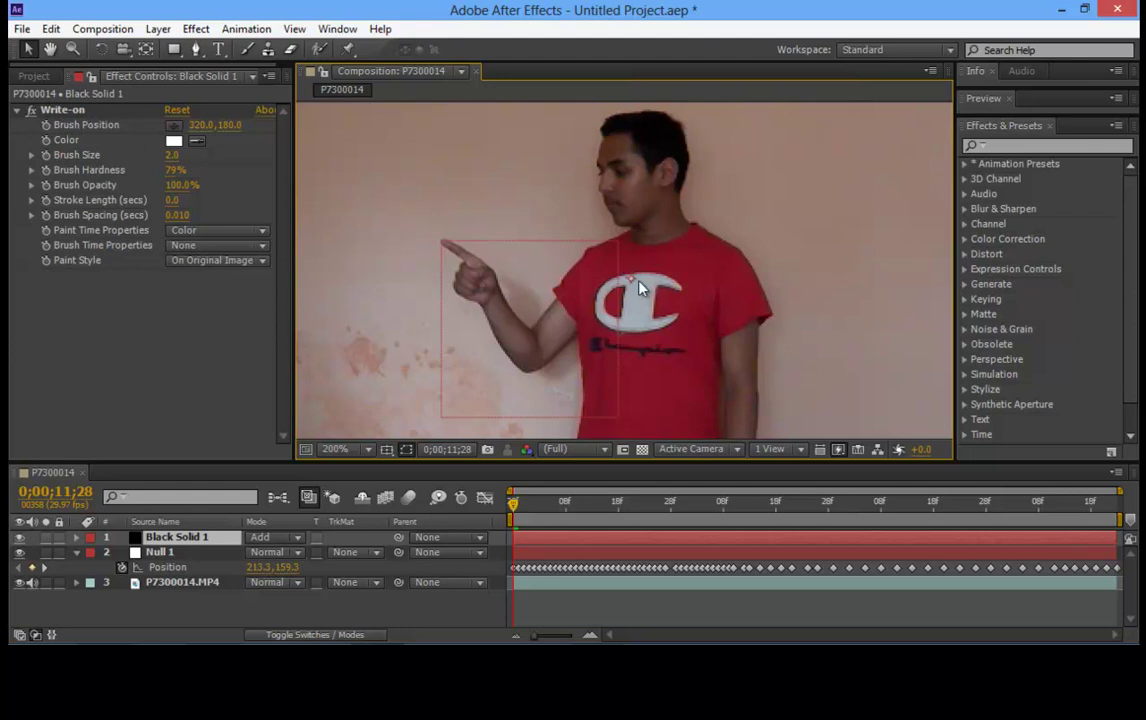
Select the Write-on effect to show its brush point at 213.5,159.5 on the fingertip.
{"action": "left_click", "coordinate": [126, 134]}
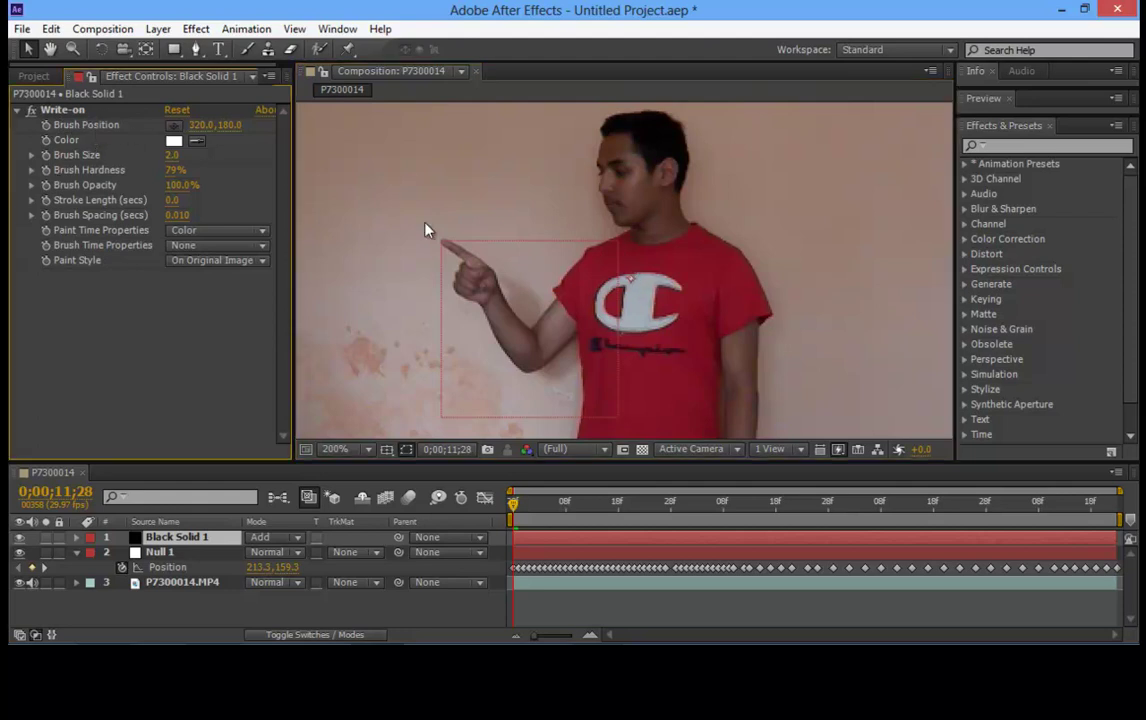
{"action": "left_click", "coordinate": [82, 109]}
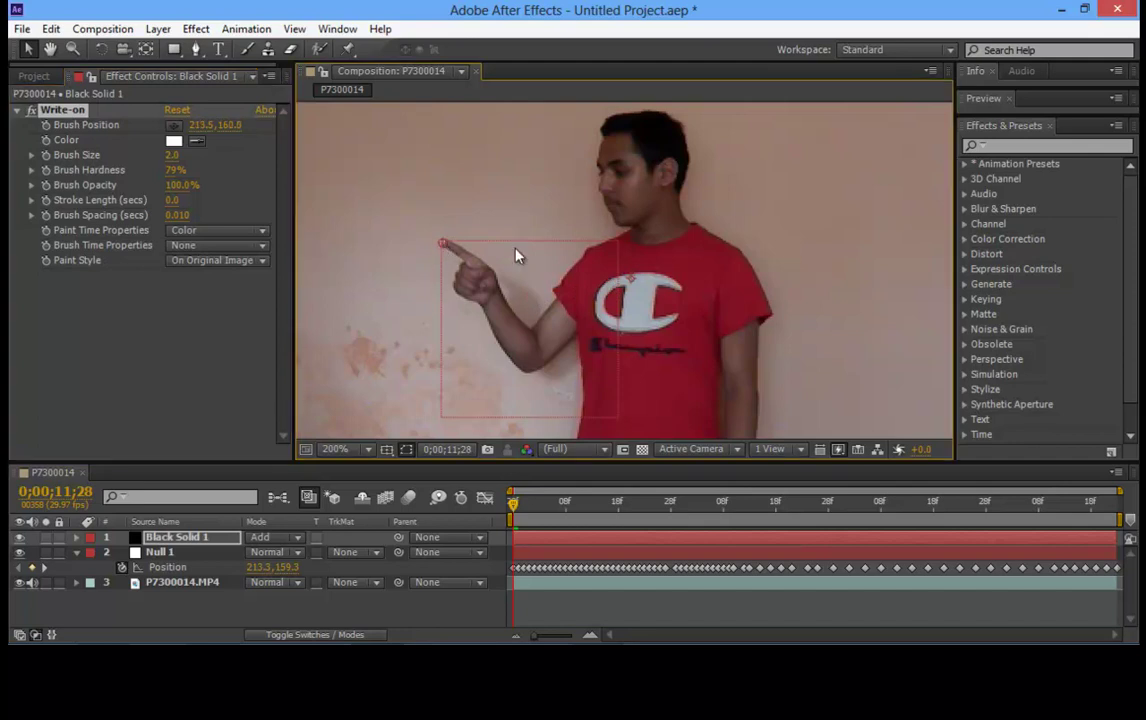
{"action": "scroll", "coordinate": [630, 305], "scroll_direction": "up", "scroll_amount": 2}
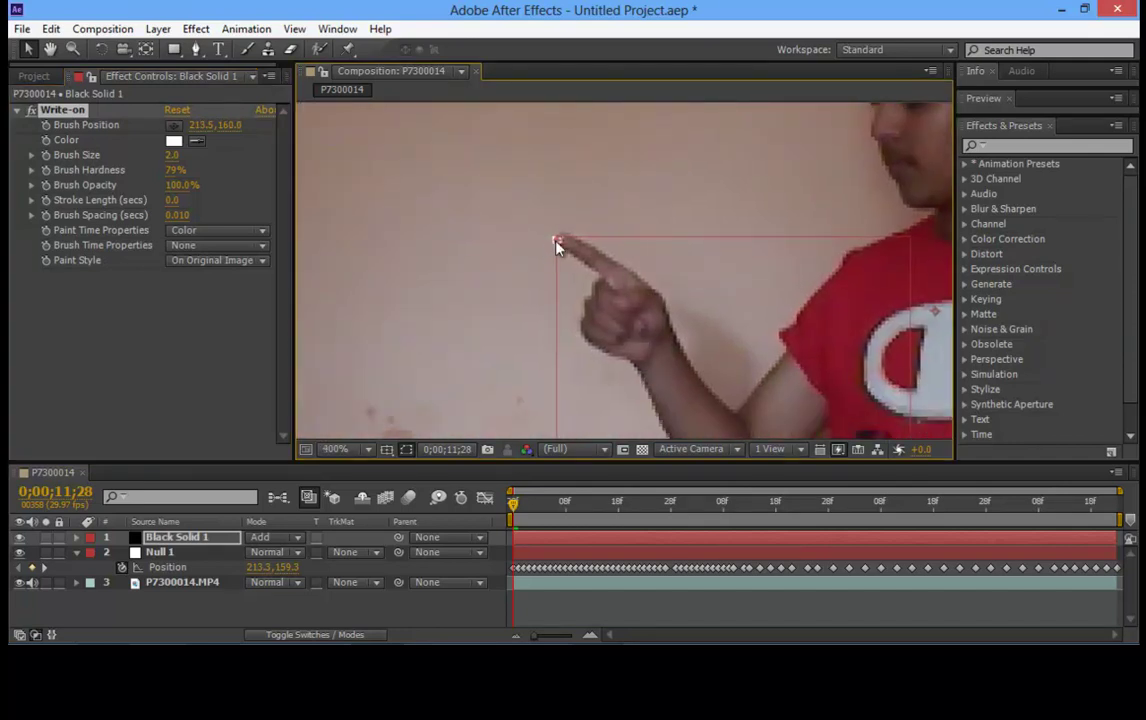
{"action": "left_click", "coordinate": [160, 552]}
{"action": "left_click", "coordinate": [347, 614]}
{"action": "left_click", "coordinate": [183, 541]}
{"action": "left_click", "coordinate": [79, 113]}
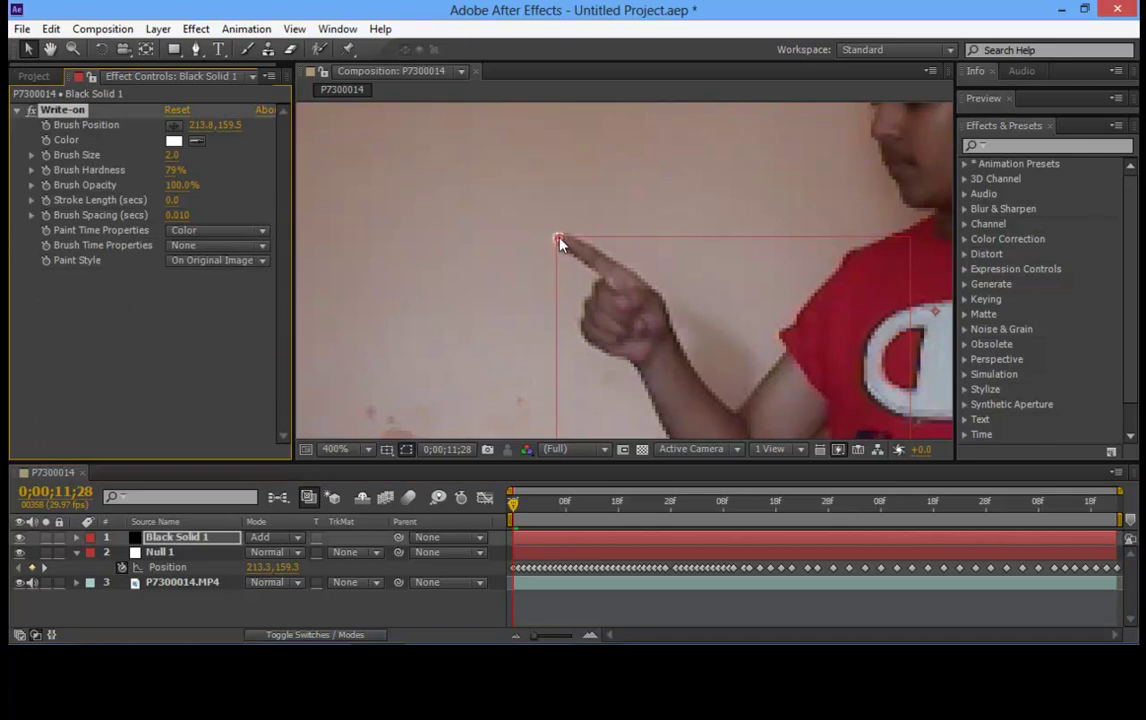
{"action": "scroll", "coordinate": [568, 277], "scroll_direction": "down", "scroll_amount": 2}
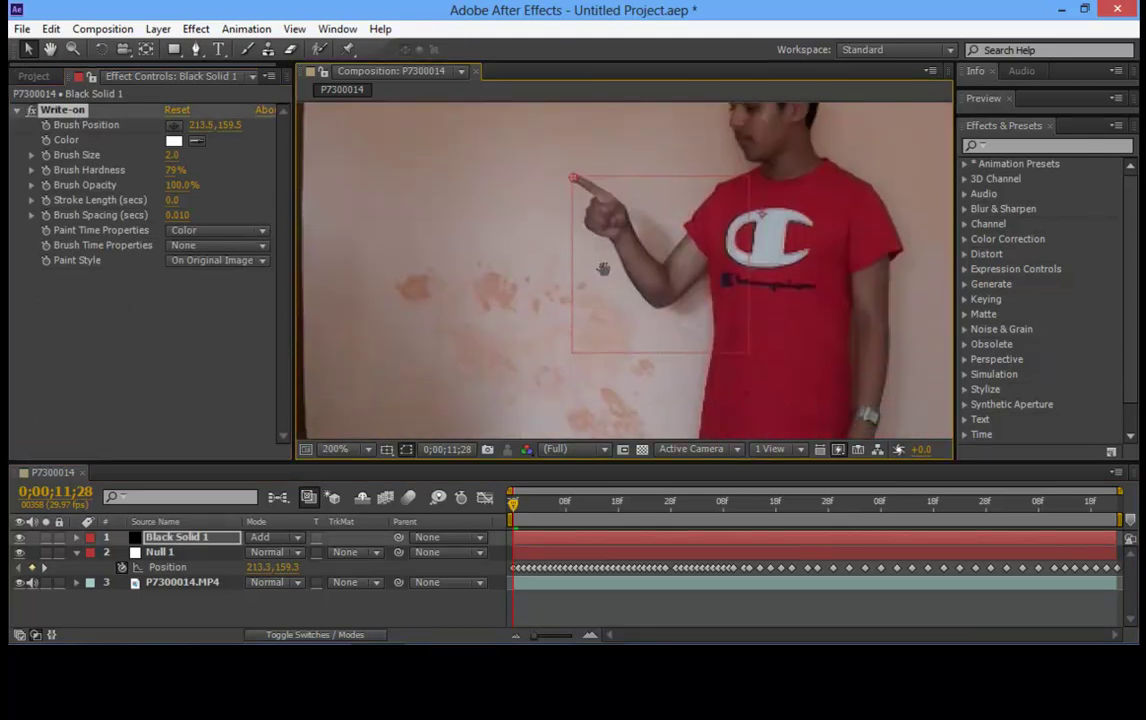
Pick-whip Brush Position to Null 1's Position via thisComp.layer("Null 1").transform.position.
{"action": "left_click", "coordinate": [46, 126], "text": "alt"}
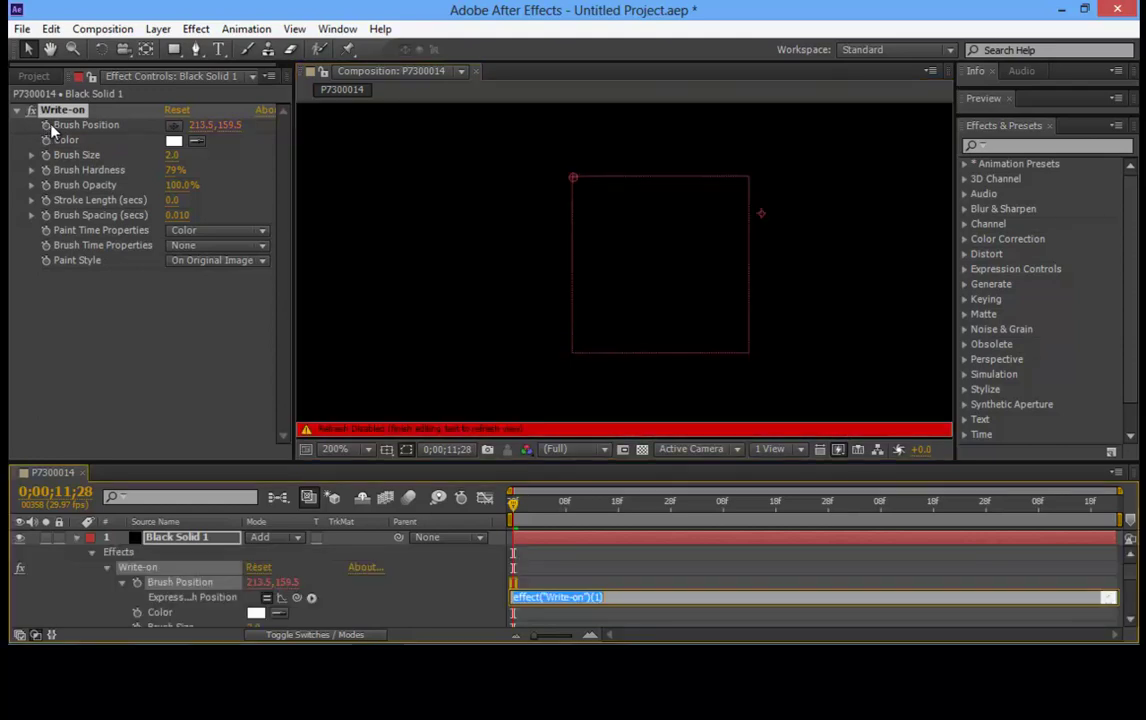
{"action": "left_click", "coordinate": [349, 577]}
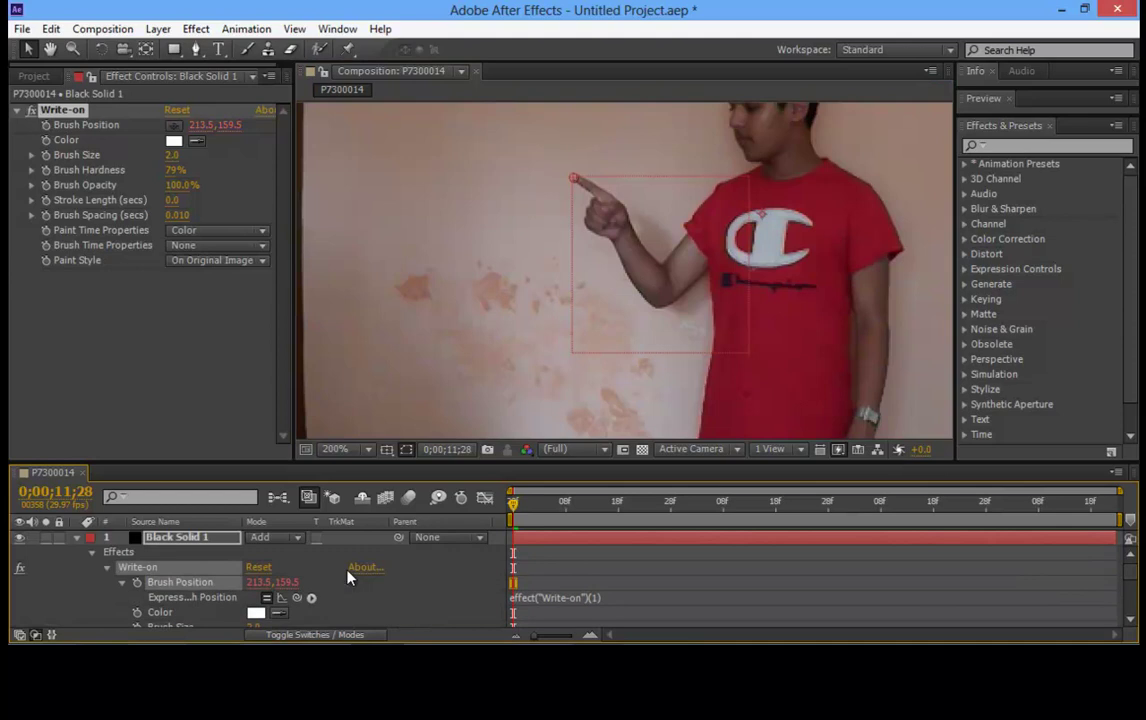
{"action": "left_click_drag", "start_coordinate": [307, 462], "coordinate": [307, 212]}
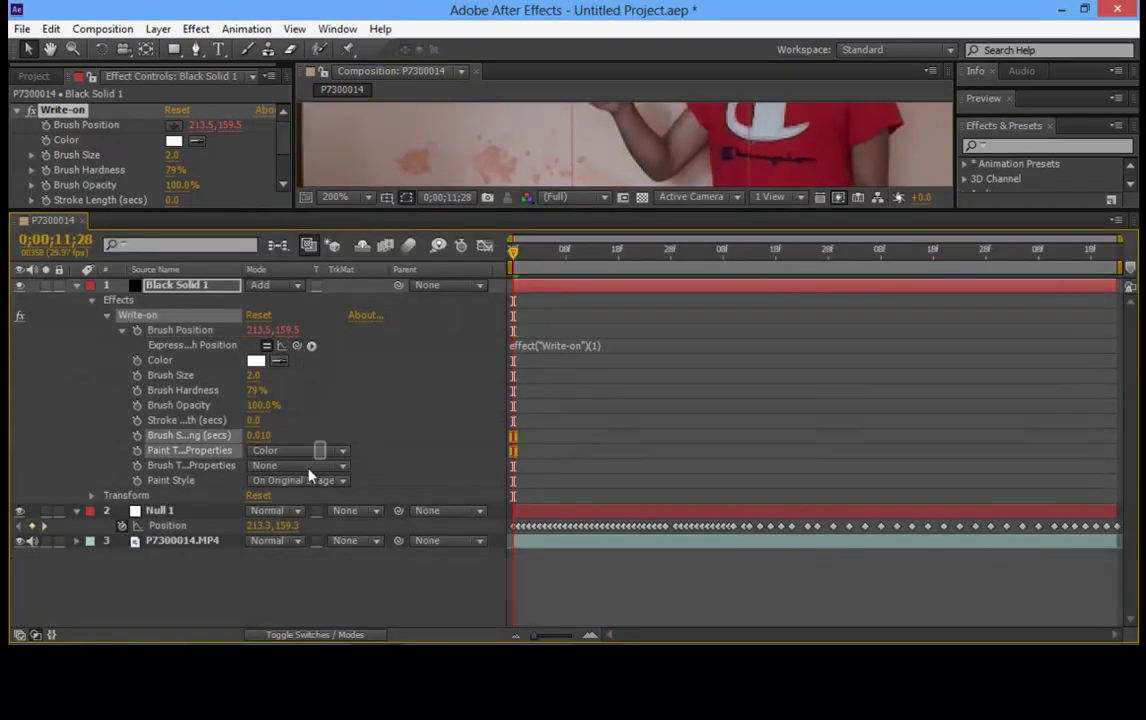
{"action": "mouse_move", "coordinate": [276, 427]}
{"action": "left_mouse_down"}
{"action": "mouse_move", "coordinate": [158, 470]}
{"action": "mouse_move", "coordinate": [272, 478]}
{"action": "mouse_move", "coordinate": [383, 407]}
{"action": "left_mouse_up"}
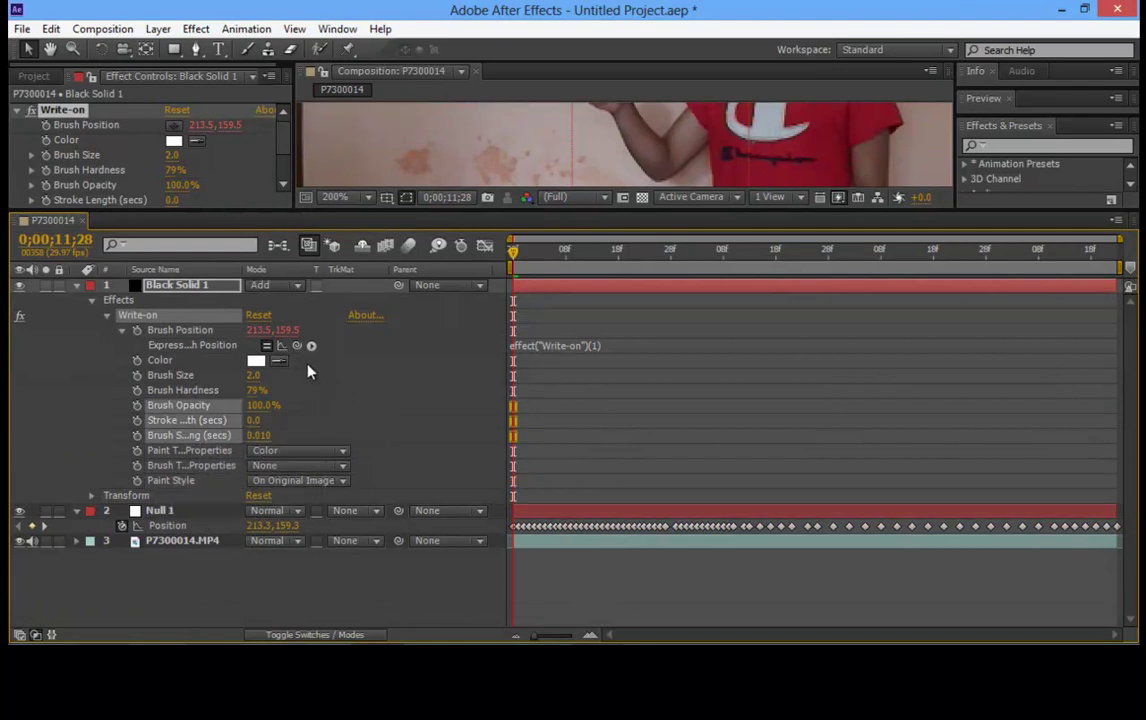
{"action": "mouse_move", "coordinate": [296, 345]}
{"action": "left_mouse_down"}
{"action": "mouse_move", "coordinate": [336, 397]}
{"action": "mouse_move", "coordinate": [171, 526]}
{"action": "left_mouse_up"}
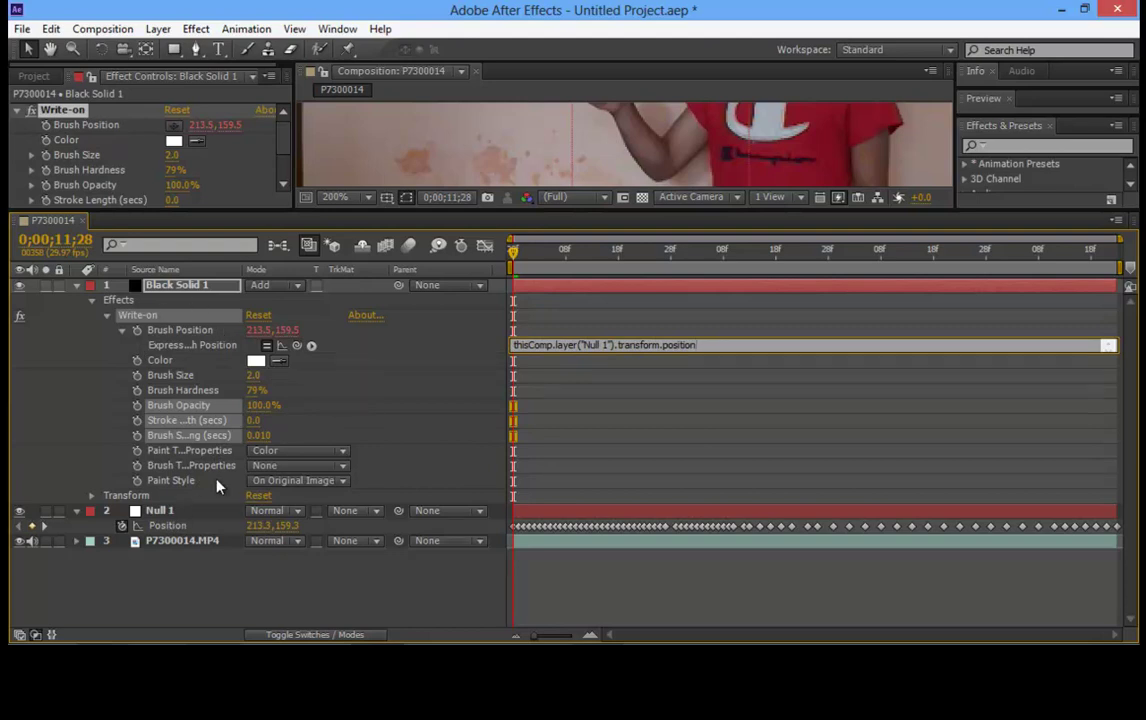
{"action": "left_click_drag", "start_coordinate": [399, 207], "coordinate": [399, 423]}
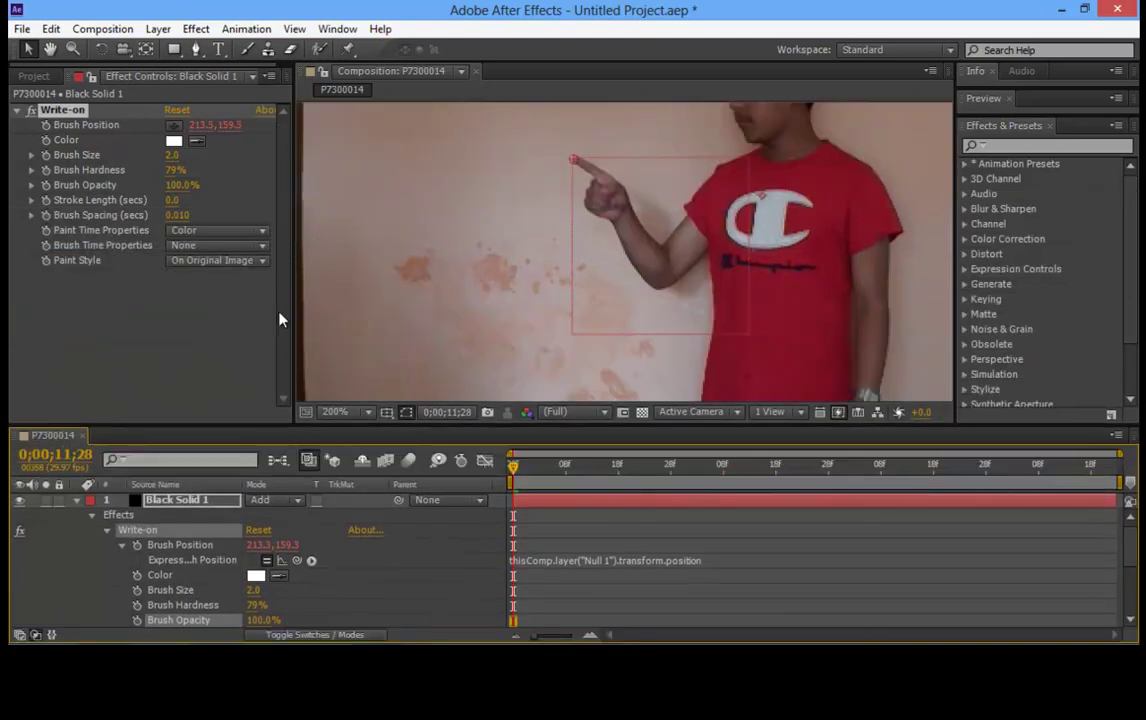
{"action": "left_click", "coordinate": [76, 500]}
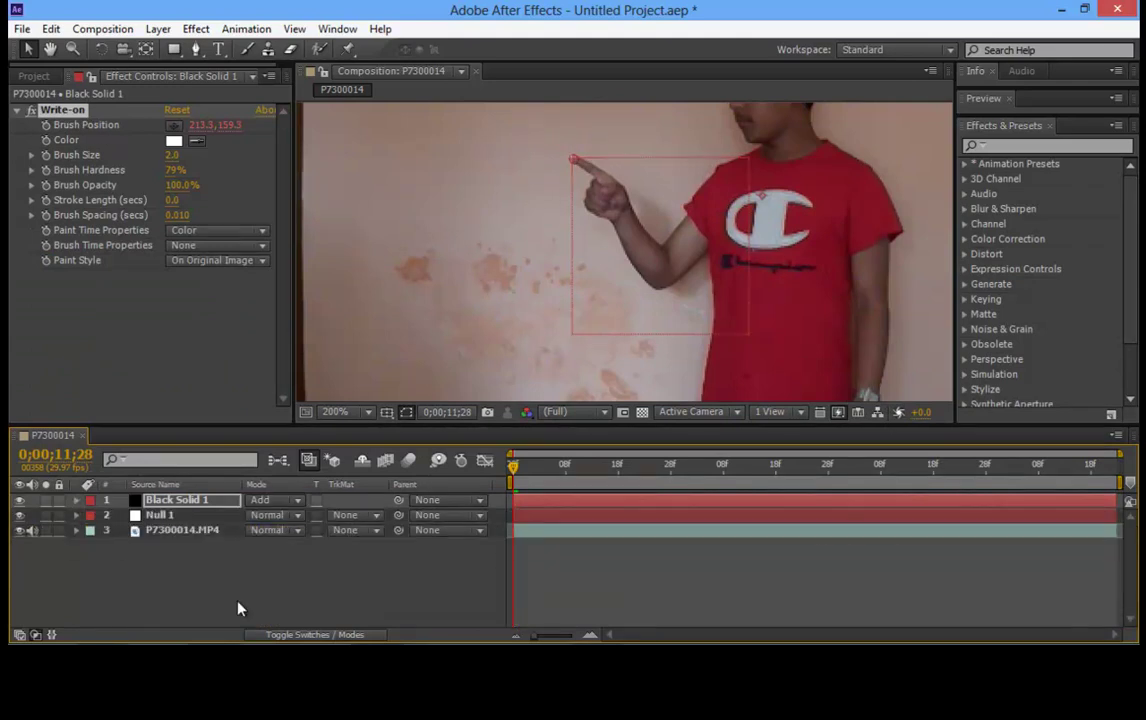
Scrub forward to about 0;00;12;26 to watch the white Write-on stroke trail the fingertip.
{"action": "mouse_move", "coordinate": [513, 467]}
{"action": "left_mouse_down"}
{"action": "mouse_move", "coordinate": [747, 489]}
{"action": "mouse_move", "coordinate": [1118, 488]}
{"action": "mouse_move", "coordinate": [476, 481]}
{"action": "mouse_move", "coordinate": [1122, 485]}
{"action": "mouse_move", "coordinate": [900, 503]}
{"action": "mouse_move", "coordinate": [515, 482]}
{"action": "mouse_move", "coordinate": [1018, 486]}
{"action": "mouse_move", "coordinate": [1113, 475]}
{"action": "mouse_move", "coordinate": [556, 452]}
{"action": "mouse_move", "coordinate": [1115, 462]}
{"action": "mouse_move", "coordinate": [615, 448]}
{"action": "mouse_move", "coordinate": [1000, 456]}
{"action": "mouse_move", "coordinate": [1130, 441]}
{"action": "mouse_move", "coordinate": [640, 462]}
{"action": "mouse_move", "coordinate": [481, 437]}
{"action": "mouse_move", "coordinate": [771, 441]}
{"action": "mouse_move", "coordinate": [796, 463]}
{"action": "mouse_move", "coordinate": [844, 440]}
{"action": "mouse_move", "coordinate": [1115, 464]}
{"action": "mouse_move", "coordinate": [650, 466]}
{"action": "mouse_move", "coordinate": [693, 466]}
{"action": "left_mouse_up"}
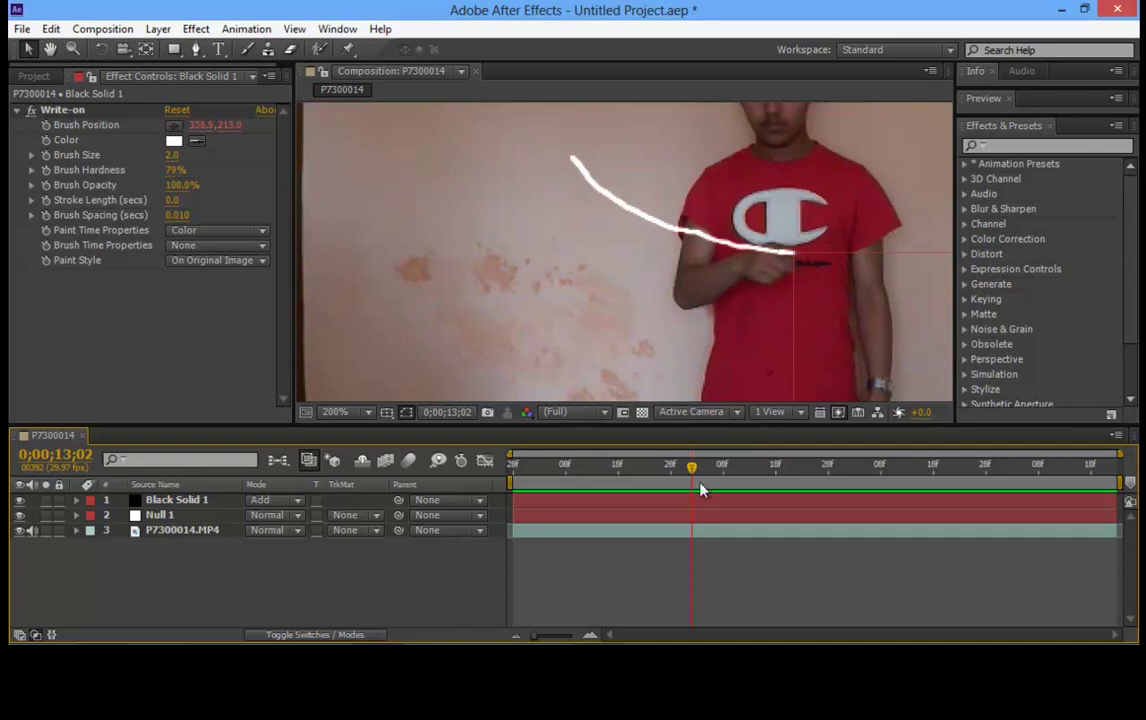
{"action": "mouse_move", "coordinate": [692, 467]}
{"action": "left_mouse_down"}
{"action": "mouse_move", "coordinate": [703, 466]}
{"action": "mouse_move", "coordinate": [619, 473]}
{"action": "mouse_move", "coordinate": [673, 473]}
{"action": "mouse_move", "coordinate": [660, 473]}
{"action": "left_mouse_up"}
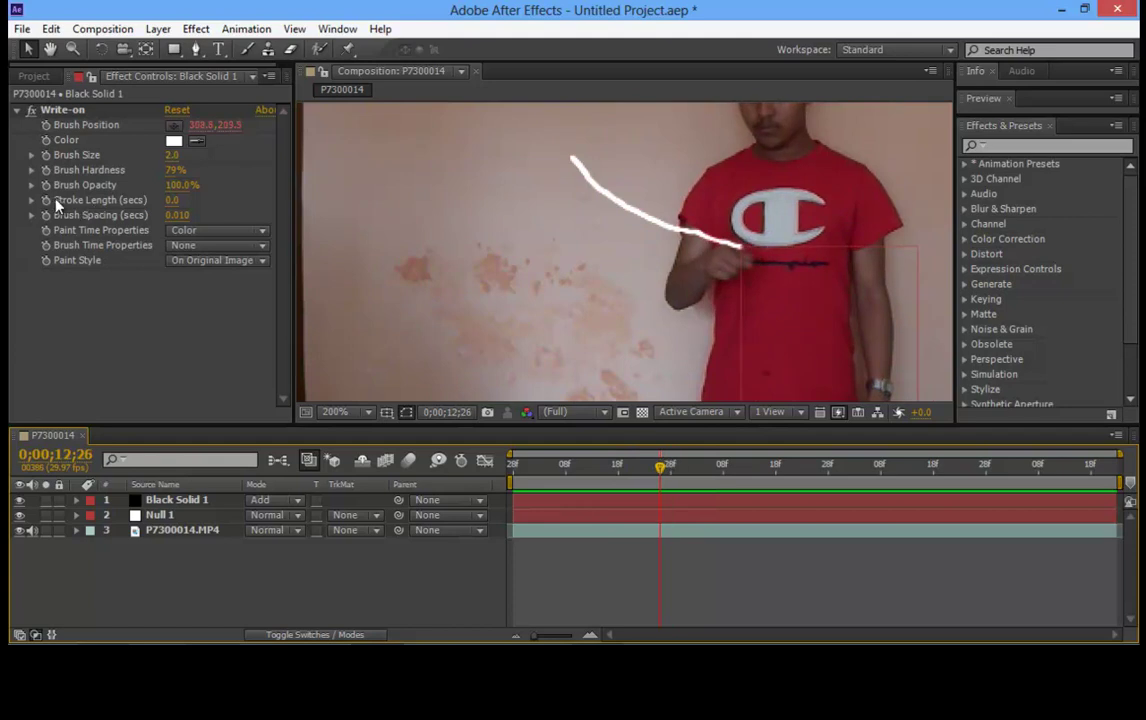
Select Black Solid 1 and test different Write-on Stroke Lengths while scrubbing the playhead.
{"action": "left_click", "coordinate": [174, 202]}
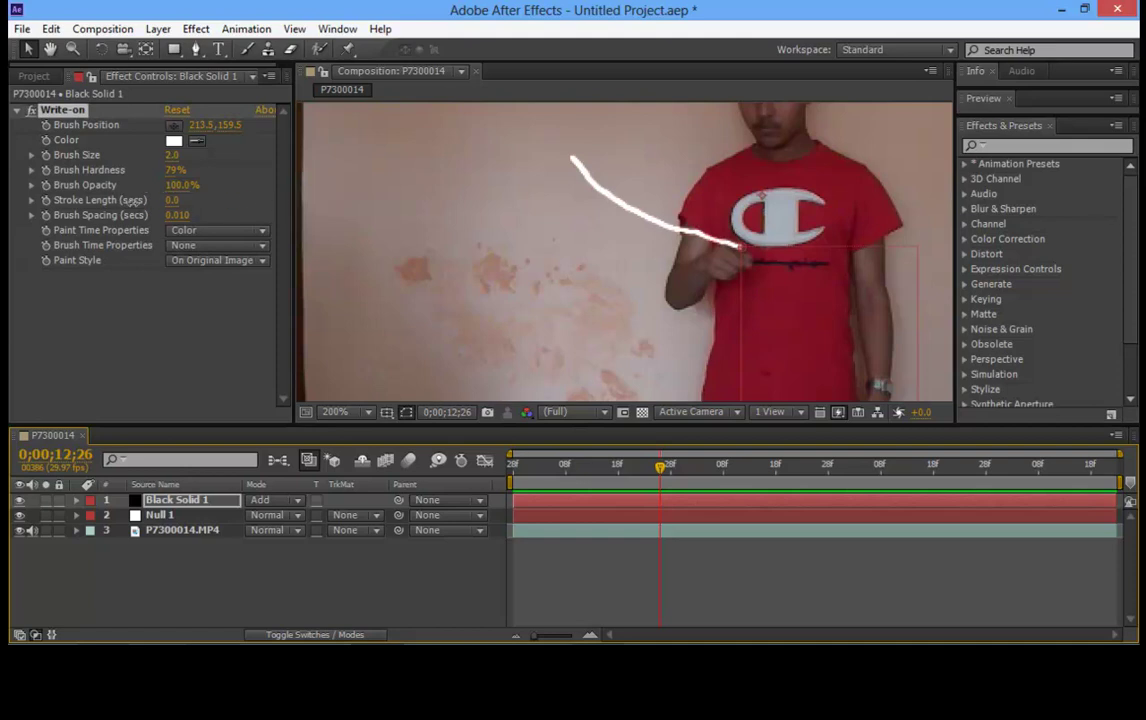
{"action": "mouse_move", "coordinate": [172, 200]}
{"action": "left_mouse_down"}
{"action": "mouse_move", "coordinate": [200, 200]}
{"action": "mouse_move", "coordinate": [727, 463]}
{"action": "left_mouse_up"}
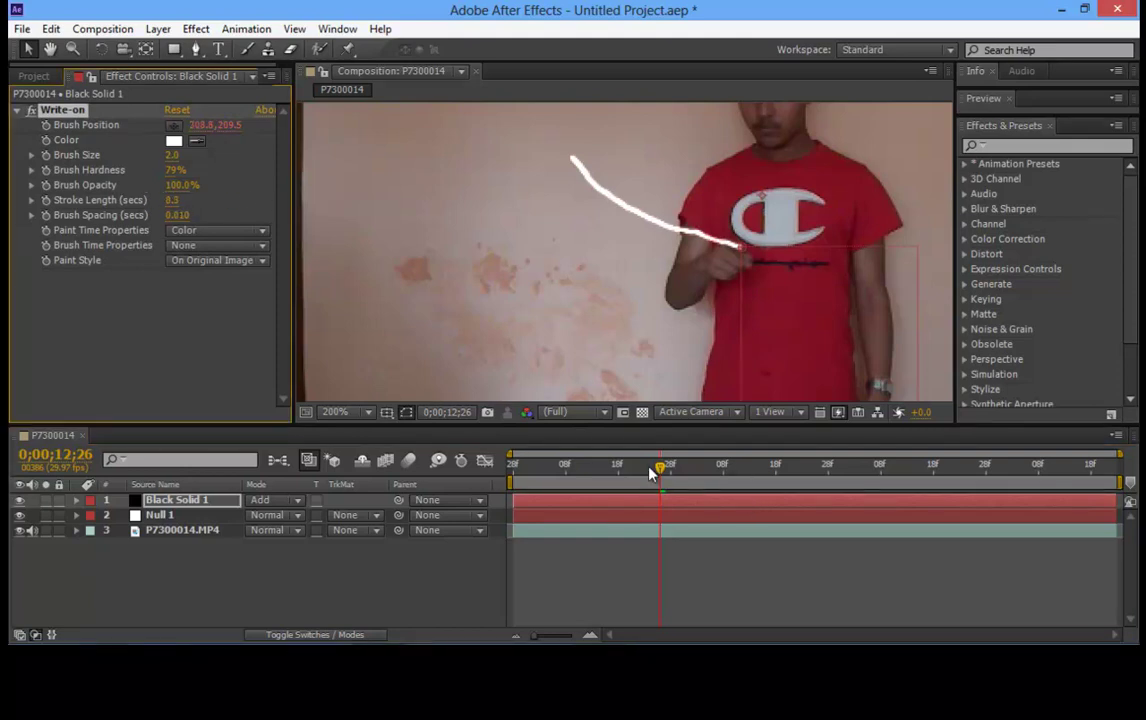
{"action": "left_click_drag", "start_coordinate": [650, 472], "coordinate": [849, 468]}
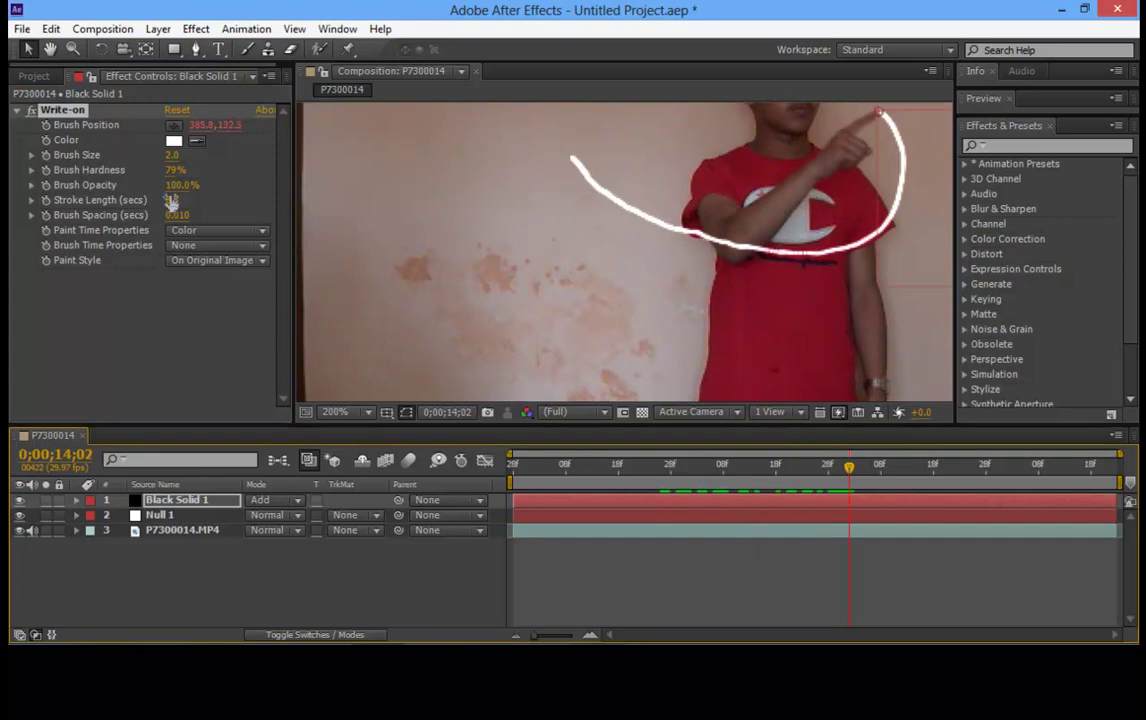
{"action": "left_click_drag", "start_coordinate": [141, 200], "coordinate": [123, 200]}
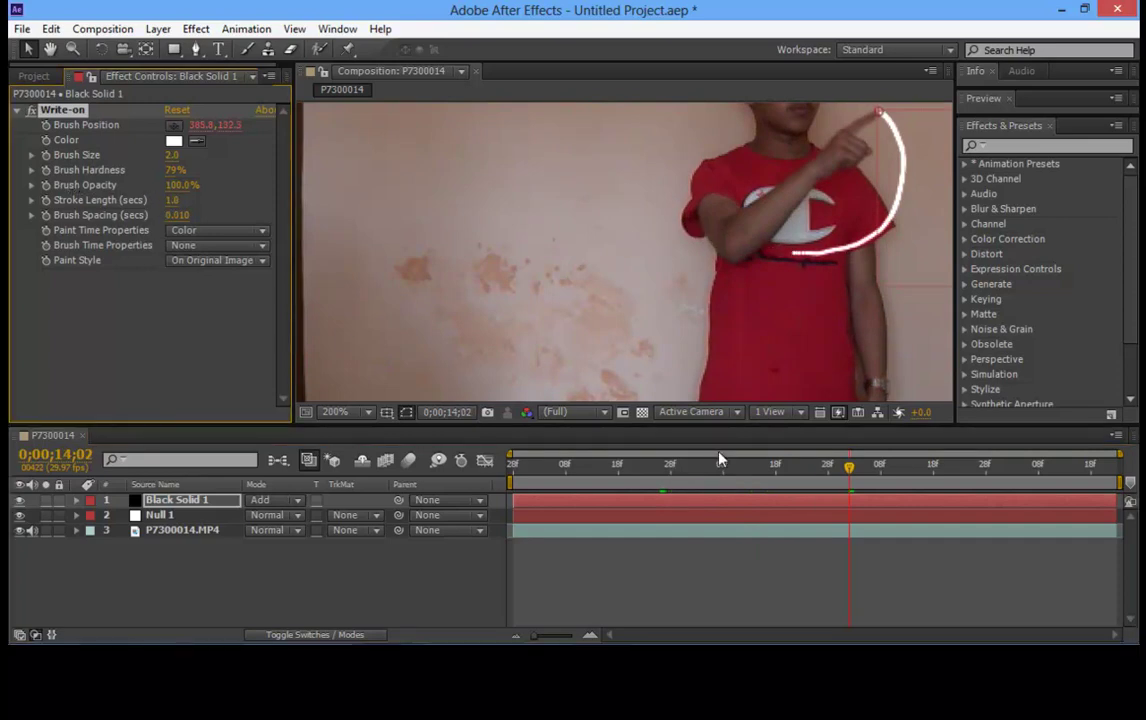
{"action": "mouse_move", "coordinate": [858, 476]}
{"action": "left_mouse_down"}
{"action": "mouse_move", "coordinate": [512, 476]}
{"action": "mouse_move", "coordinate": [1106, 476]}
{"action": "left_mouse_up"}
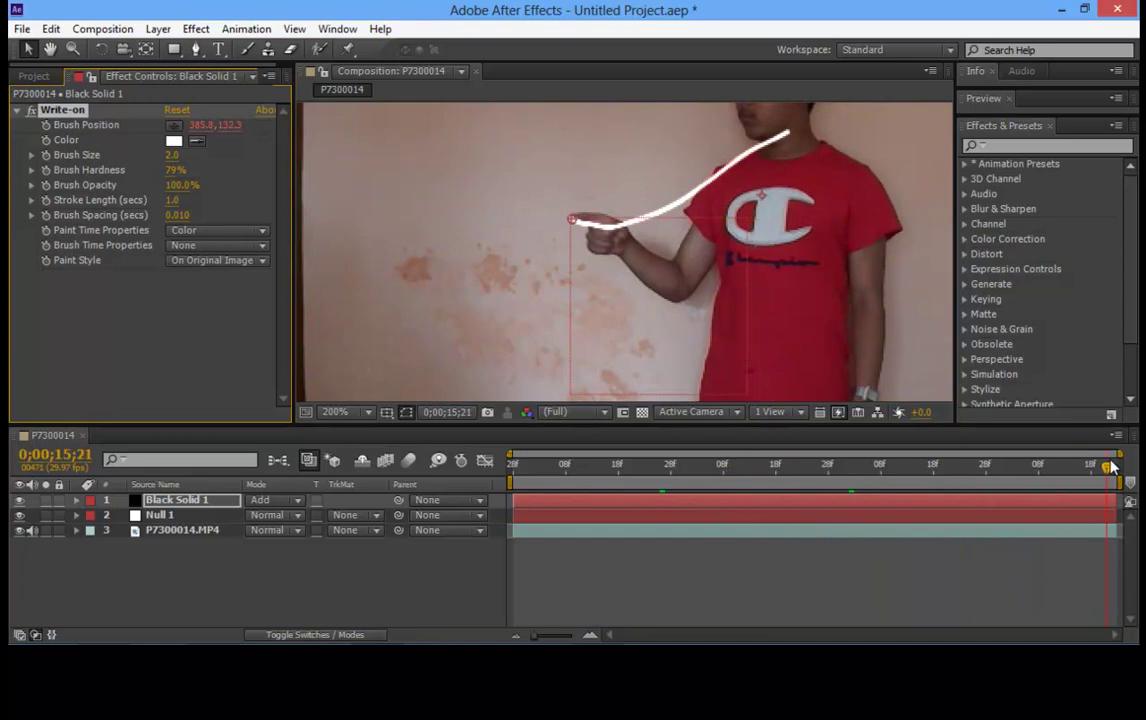
Set Stroke Length to 1.5 seconds, after trying 0.5, and preview the longer trail.
{"action": "left_click", "coordinate": [174, 201]}
{"action": "type", "text": "0.5"}
{"action": "key", "text": "Return"}
{"action": "left_click", "coordinate": [175, 201]}
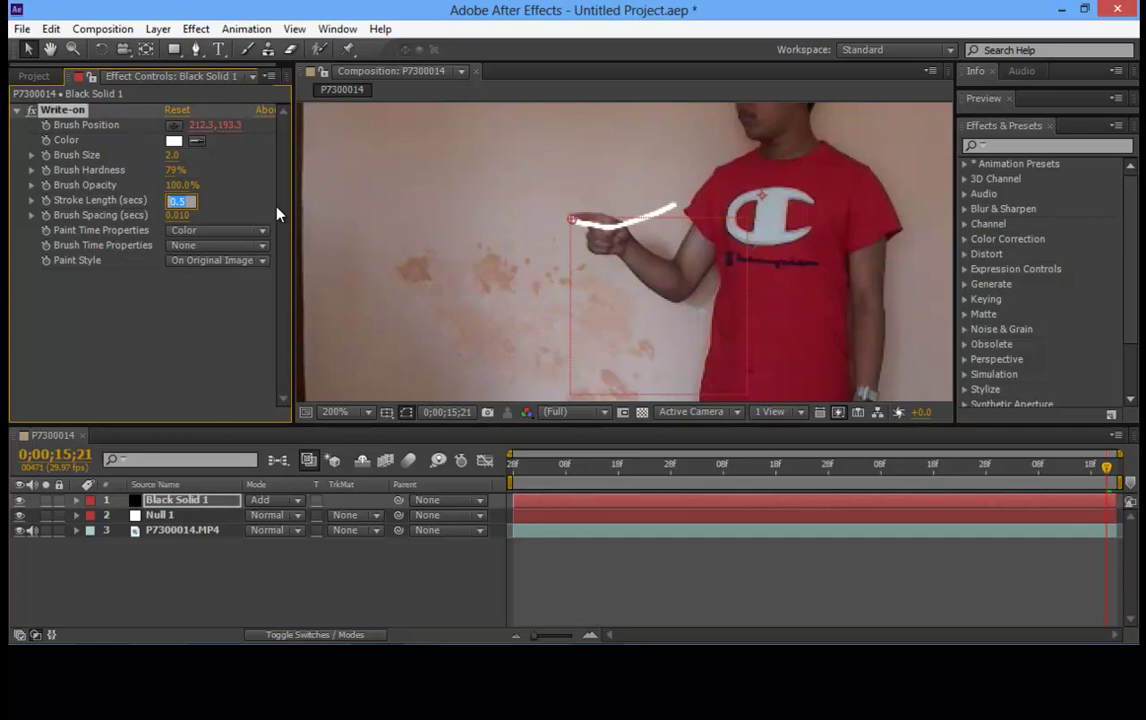
{"action": "type", "text": "1.5"}
{"action": "key", "text": "Return"}
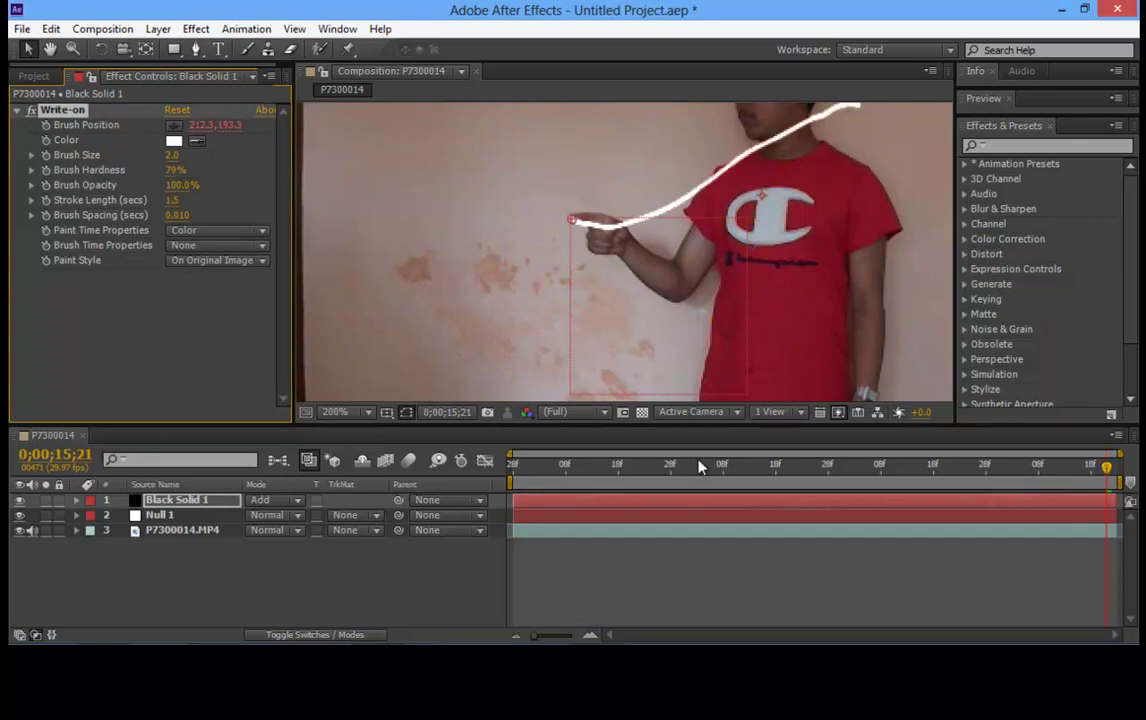
{"action": "left_click_drag", "start_coordinate": [617, 471], "coordinate": [1112, 489]}
{"action": "scroll", "coordinate": [806, 399], "scroll_direction": "down", "scroll_amount": 2}
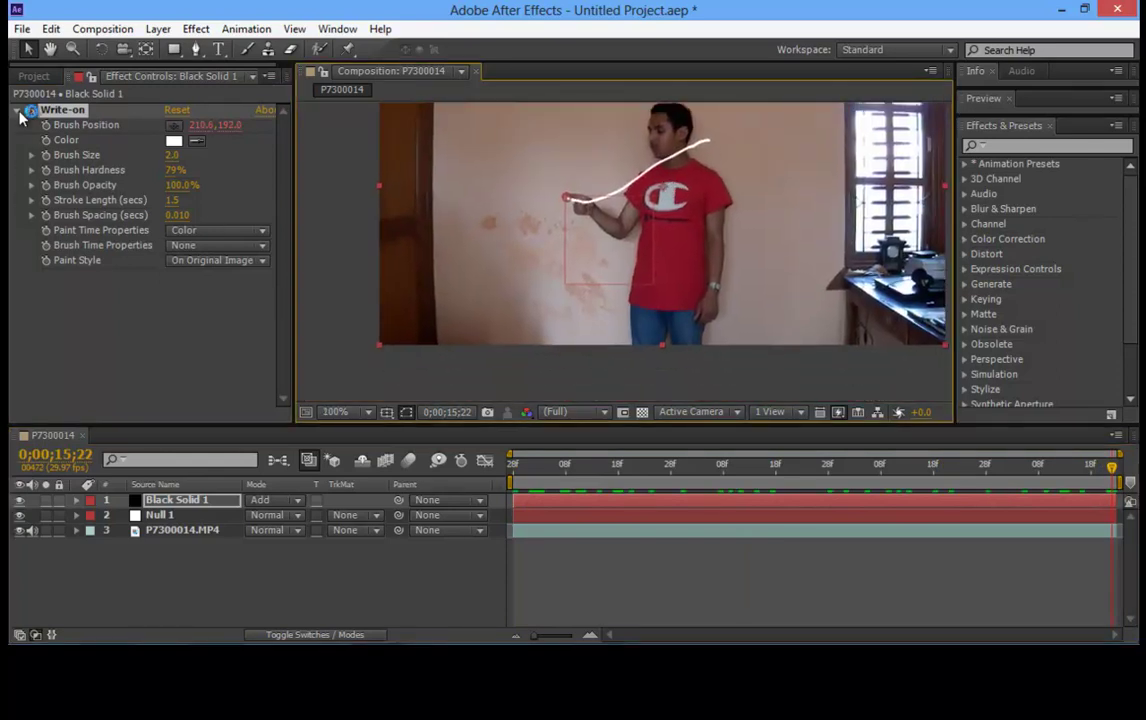
Collapse Write-on, search 'glow' in Effects & Presets and apply Glow to Black Solid 1.
{"action": "left_click", "coordinate": [17, 111]}
{"action": "left_click_drag", "start_coordinate": [698, 206], "coordinate": [688, 246]}
{"action": "left_click", "coordinate": [220, 598]}
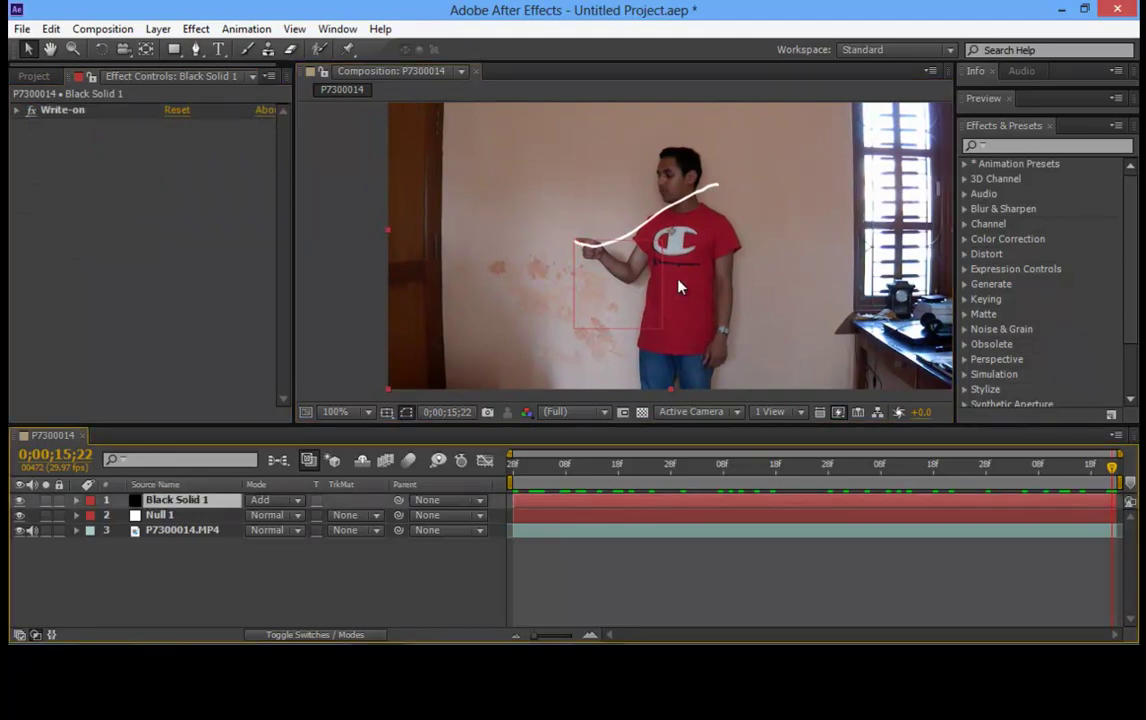
{"action": "left_click", "coordinate": [1068, 148]}
{"action": "type", "text": "glow"}
{"action": "left_click_drag", "start_coordinate": [1015, 224], "coordinate": [160, 499]}
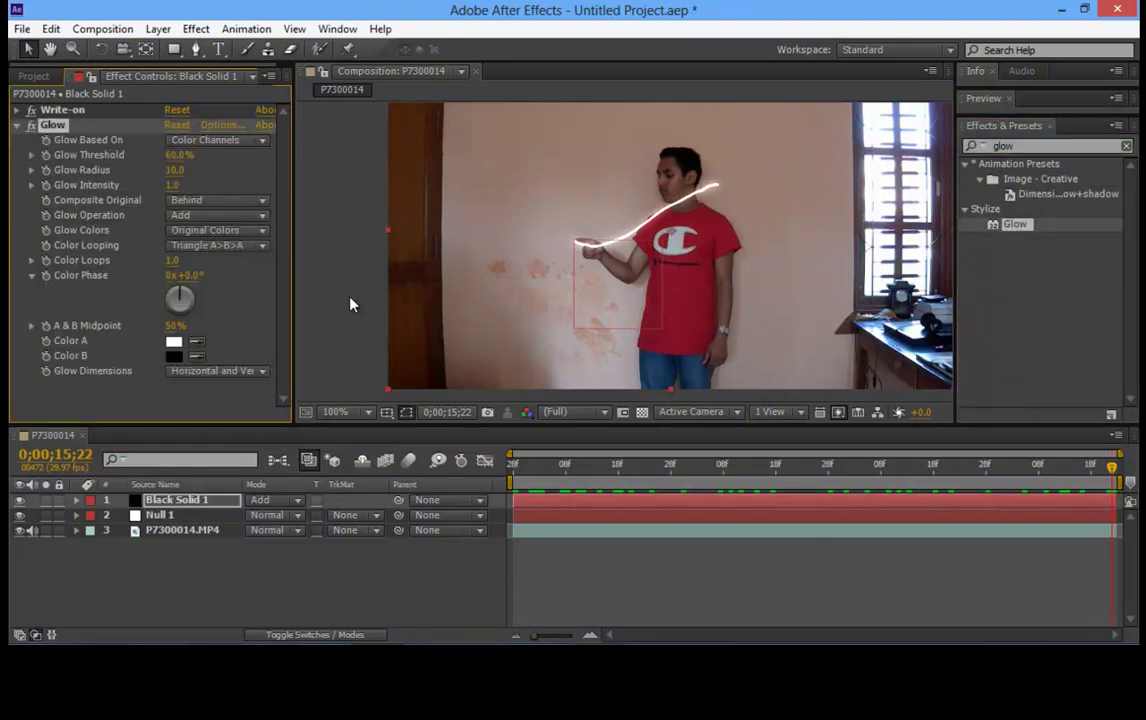
Set Glow's Color A and Color B to light cyan (70D8FA).
{"action": "left_click", "coordinate": [174, 341]}
{"action": "left_click", "coordinate": [892, 462]}
{"action": "left_click", "coordinate": [814, 370]}
{"action": "left_click", "coordinate": [1031, 361]}
{"action": "left_click", "coordinate": [174, 356]}
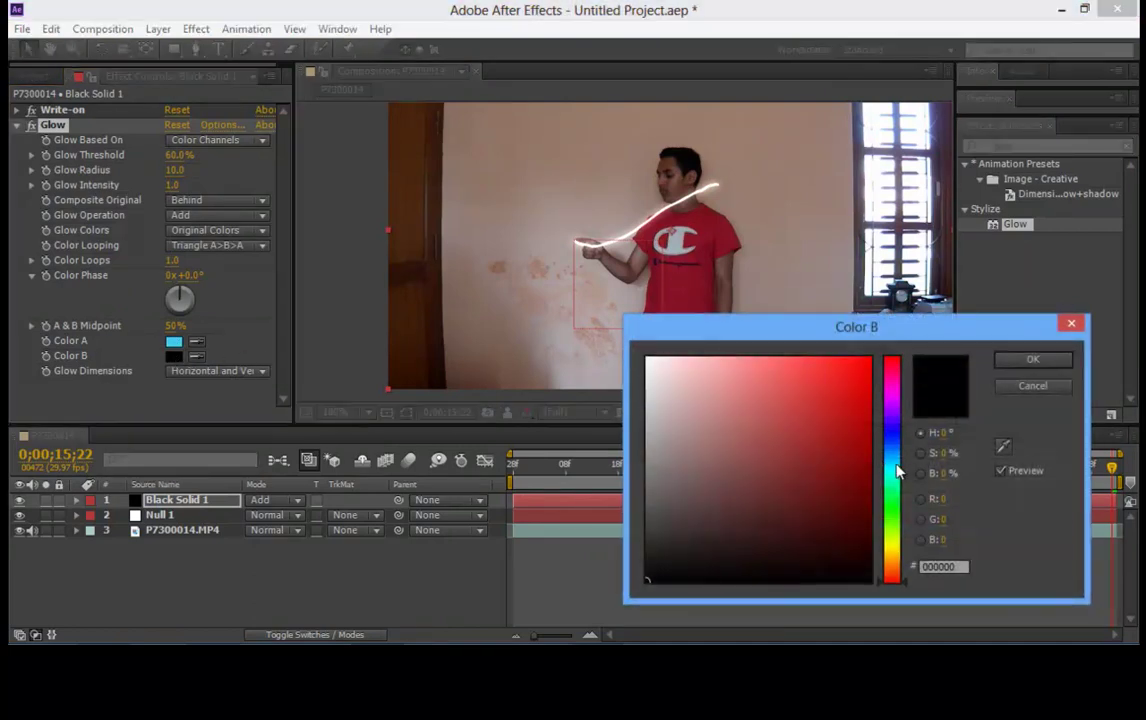
{"action": "left_click_drag", "start_coordinate": [897, 470], "coordinate": [898, 450]}
{"action": "left_click_drag", "start_coordinate": [826, 378], "coordinate": [771, 361]}
{"action": "left_click_drag", "start_coordinate": [897, 482], "coordinate": [897, 462]}
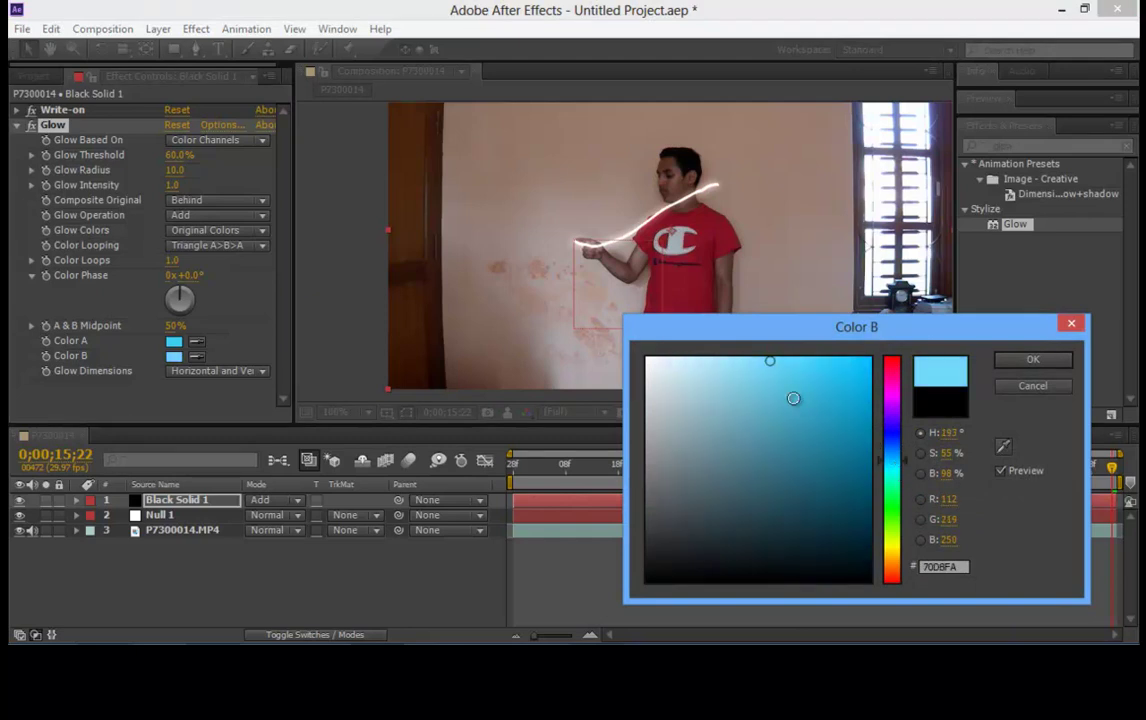
{"action": "left_click", "coordinate": [1007, 359]}
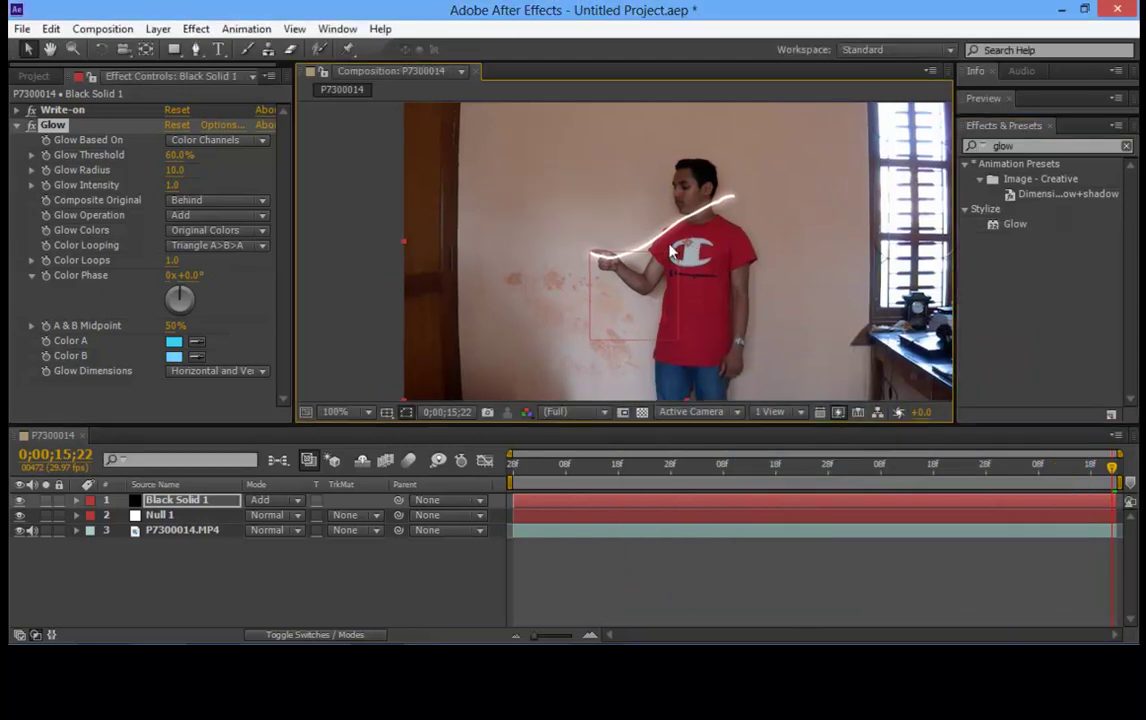
Set Glow Colors to A & B Colors, keeping Glow Radius at 10.
{"action": "left_click", "coordinate": [200, 230]}
{"action": "left_click", "coordinate": [262, 270]}
{"action": "scroll", "coordinate": [643, 217], "scroll_direction": "up", "scroll_amount": 2}
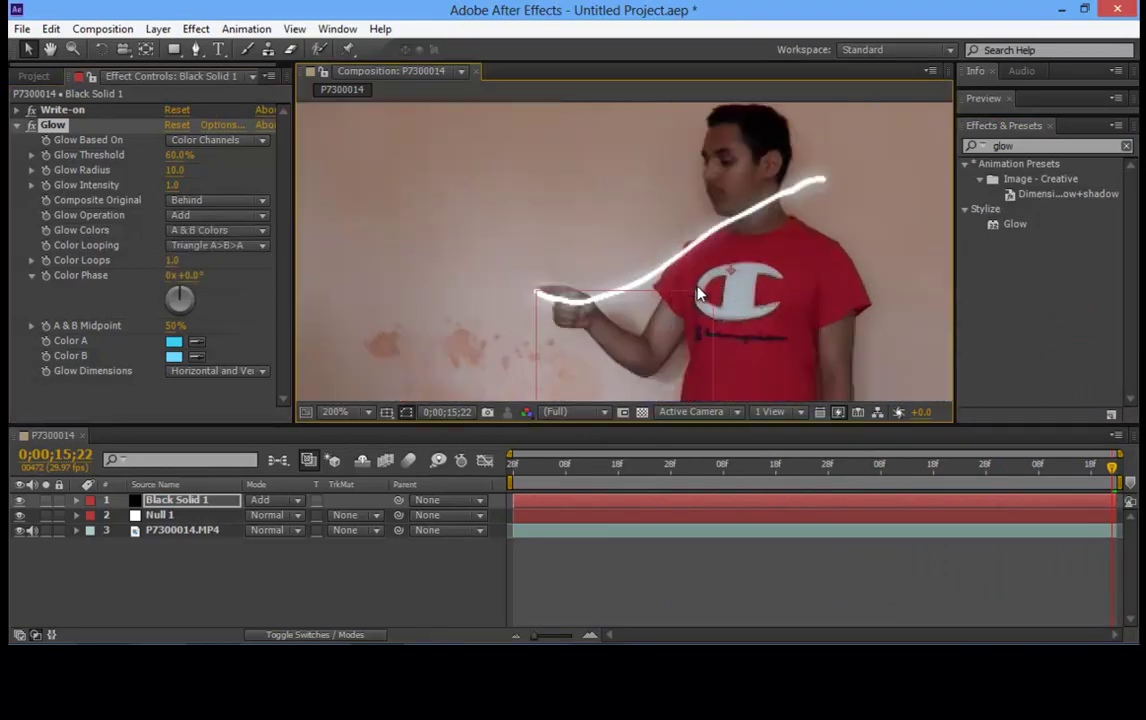
{"action": "scroll", "coordinate": [637, 331], "scroll_direction": "down", "scroll_amount": 2}
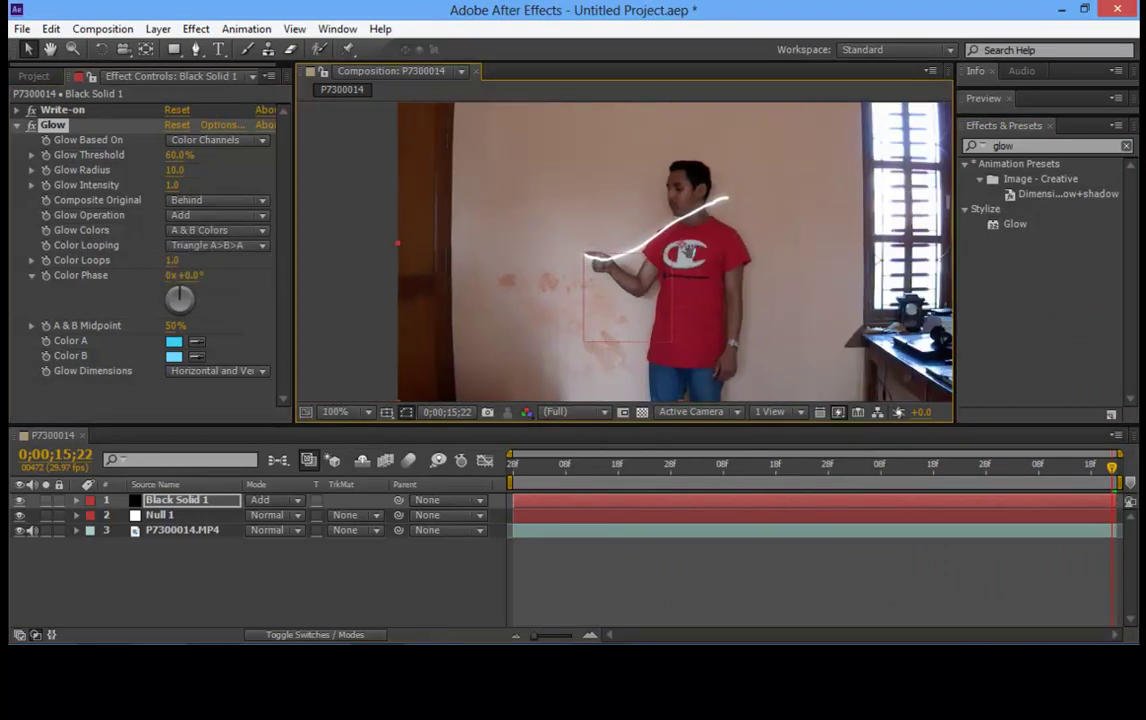
{"action": "left_click", "coordinate": [176, 169]}
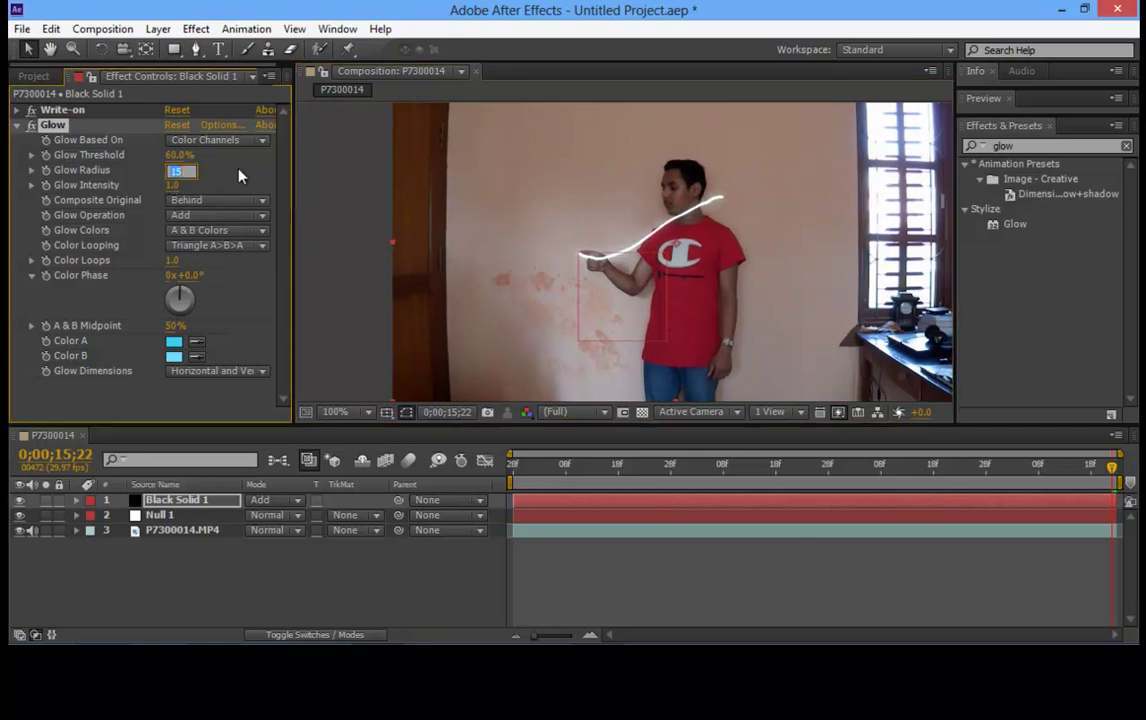
{"action": "key", "text": "Return"}
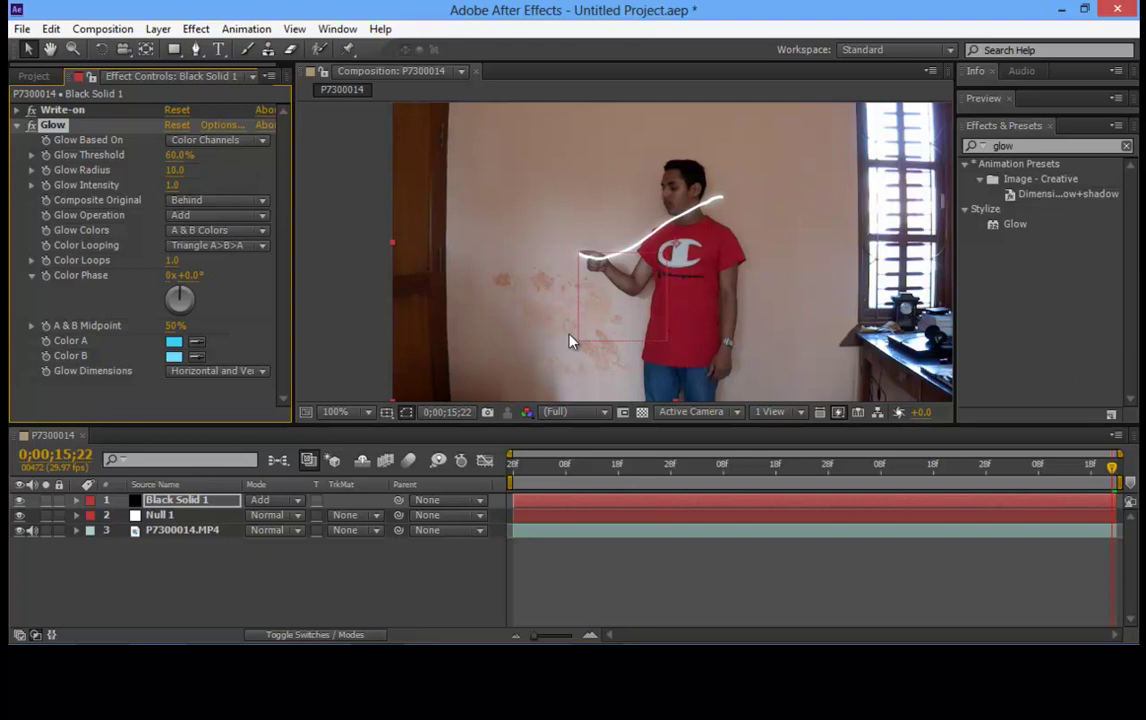
Add a new light layer through New > Light and give it a bright blue colour.
{"action": "scroll", "coordinate": [569, 341], "scroll_direction": "down", "scroll_amount": 2}
{"action": "scroll", "coordinate": [603, 326], "scroll_direction": "up", "scroll_amount": 2}
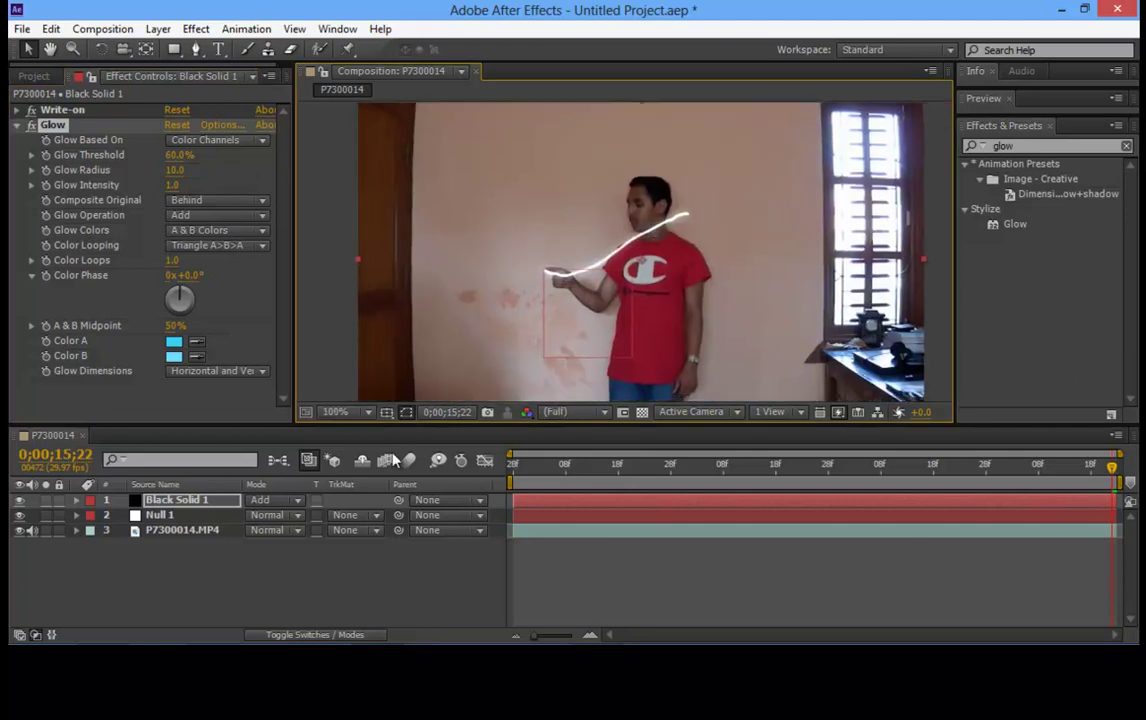
{"action": "right_click", "coordinate": [231, 577]}
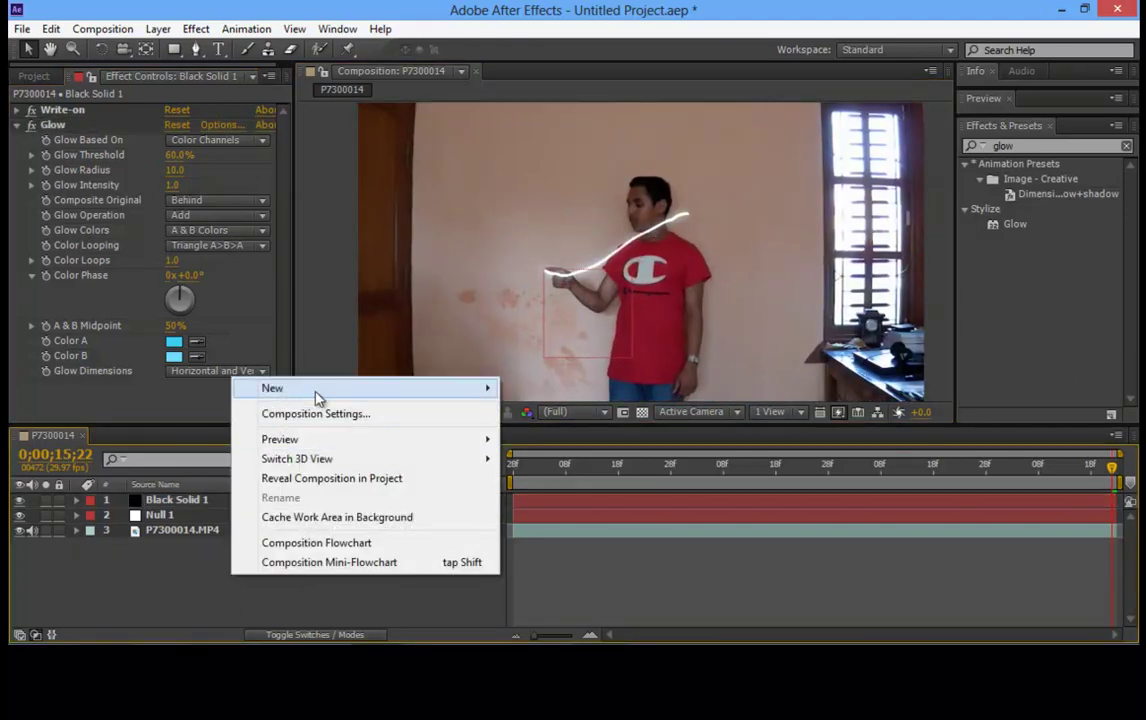
{"action": "mouse_move", "coordinate": [317, 398]}
{"action": "left_click", "coordinate": [545, 452]}
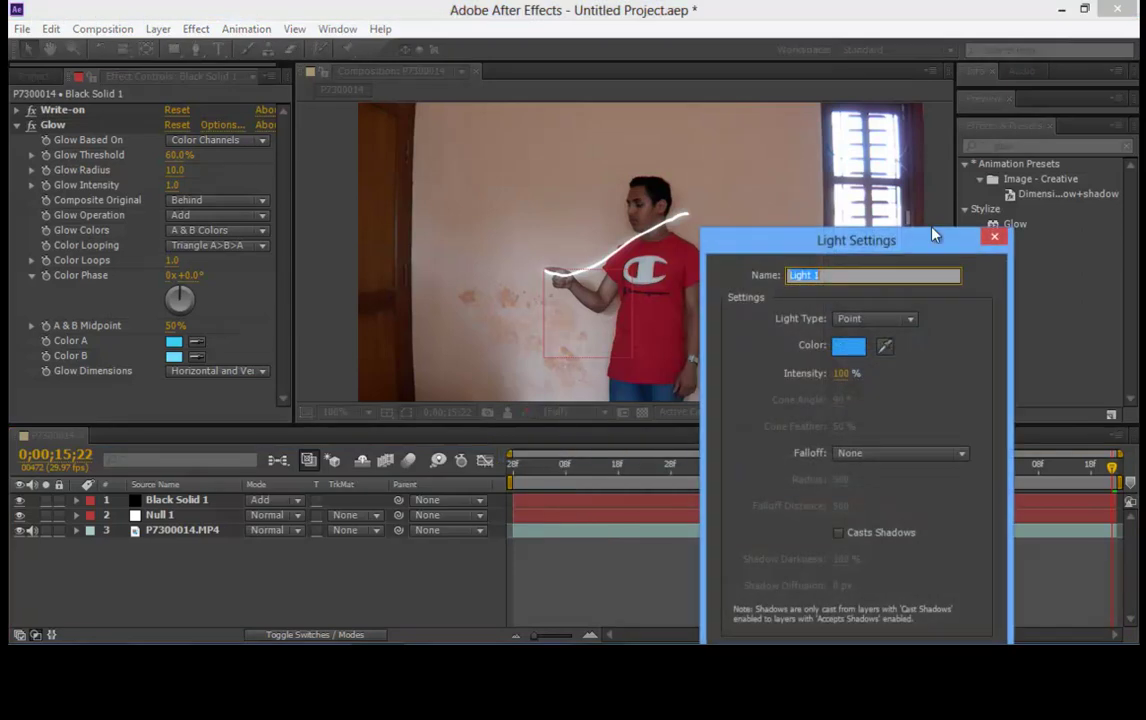
{"action": "left_click_drag", "start_coordinate": [934, 234], "coordinate": [982, 139]}
{"action": "left_click", "coordinate": [896, 252]}
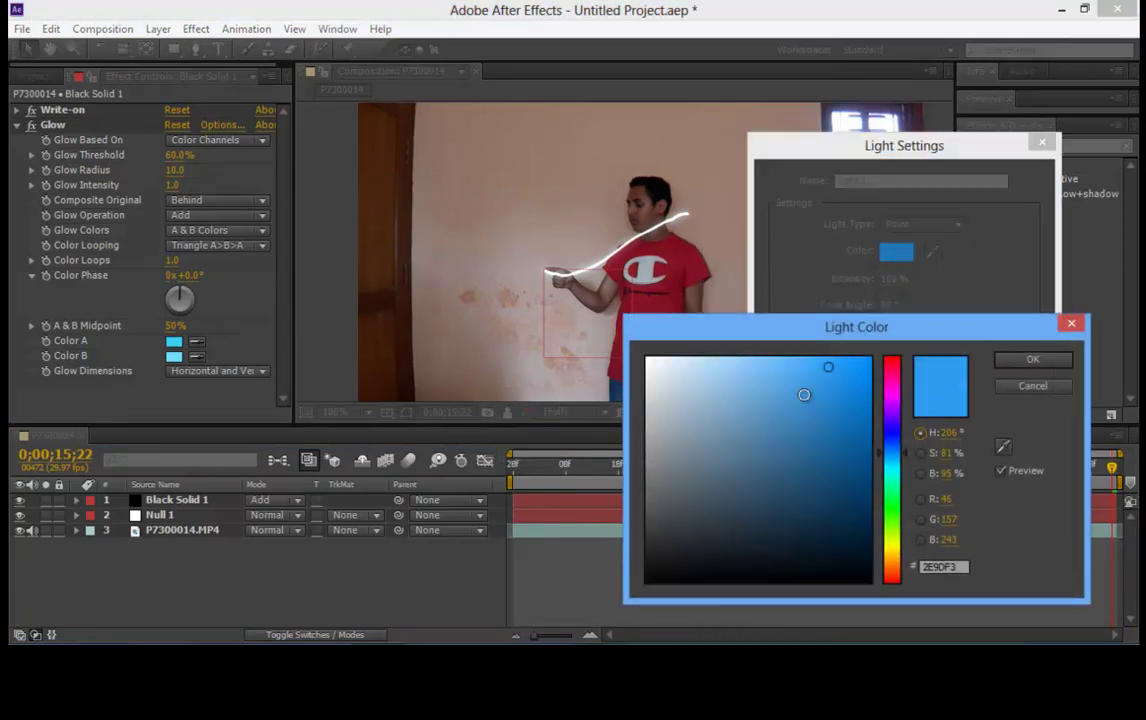
{"action": "mouse_move", "coordinate": [804, 395]}
{"action": "left_mouse_down"}
{"action": "mouse_move", "coordinate": [737, 371]}
{"action": "mouse_move", "coordinate": [826, 383]}
{"action": "mouse_move", "coordinate": [761, 375]}
{"action": "left_mouse_up"}
{"action": "left_click", "coordinate": [1057, 356]}
Keep the light as Point type with Smooth falloff, confirming past the 2D layers warning.
{"action": "left_click", "coordinate": [918, 226]}
{"action": "left_click", "coordinate": [895, 284]}
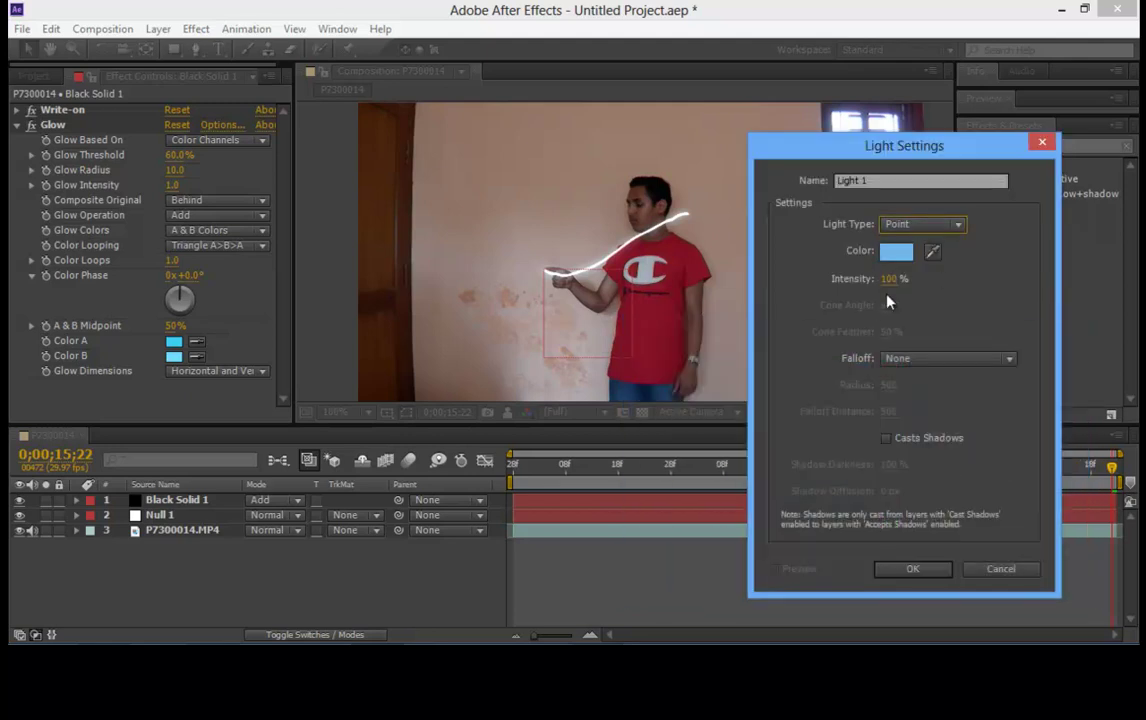
{"action": "left_click", "coordinate": [960, 366]}
{"action": "left_click", "coordinate": [960, 366]}
{"action": "left_click", "coordinate": [960, 366]}
{"action": "left_click", "coordinate": [946, 394]}
{"action": "left_click", "coordinate": [913, 569]}
{"action": "left_click", "coordinate": [990, 531]}
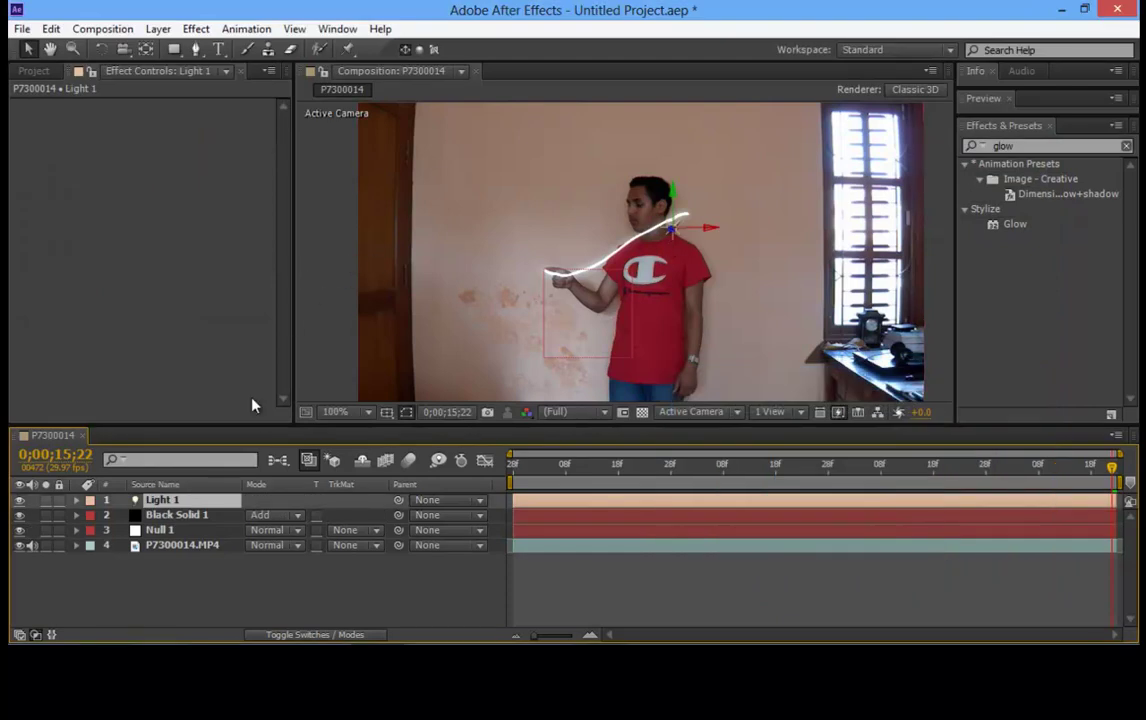
Make the P7300014.MP4 footage layer 3D so the light affects it.
{"action": "key", "text": "F4"}
{"action": "left_click", "coordinate": [193, 548]}
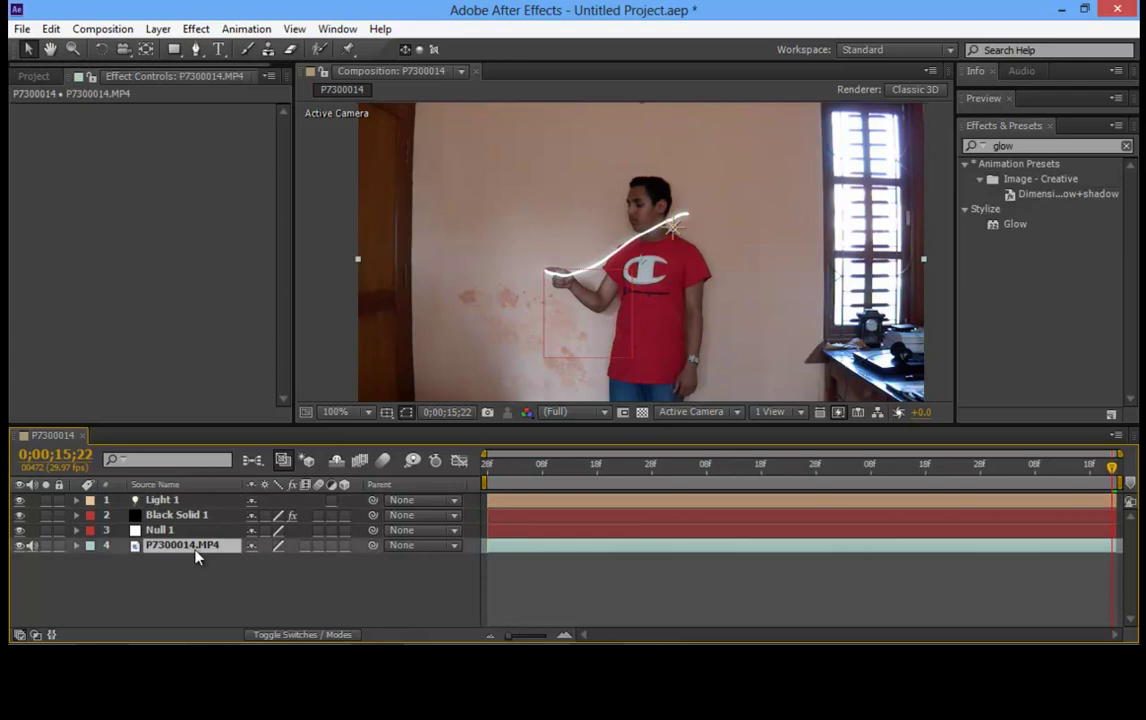
{"action": "left_click", "coordinate": [345, 546]}
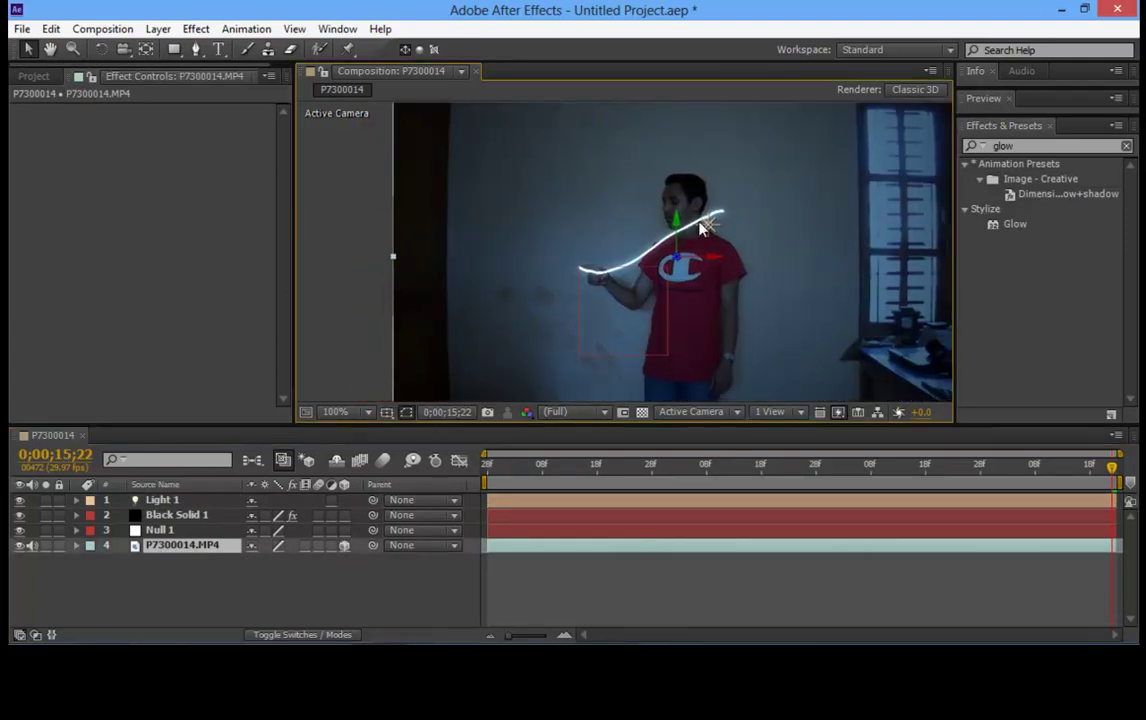
Move Light 1 left and down onto the fingertip where the trail starts.
{"action": "left_click", "coordinate": [707, 228]}
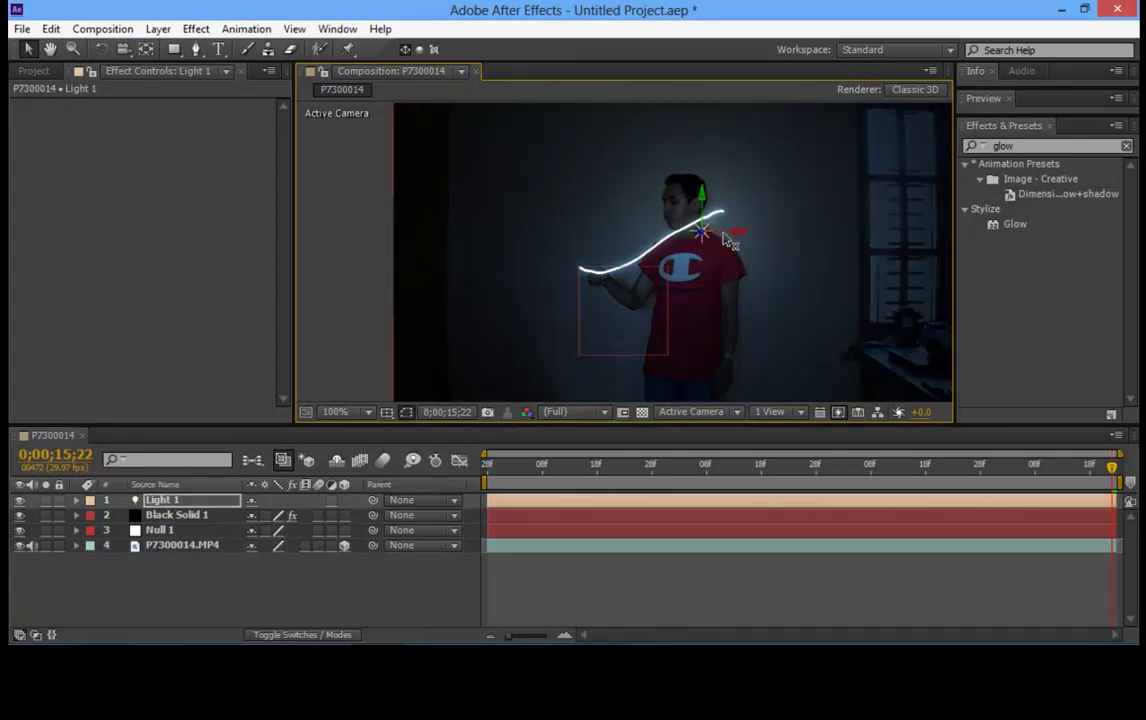
{"action": "left_click_drag", "start_coordinate": [708, 240], "coordinate": [697, 241]}
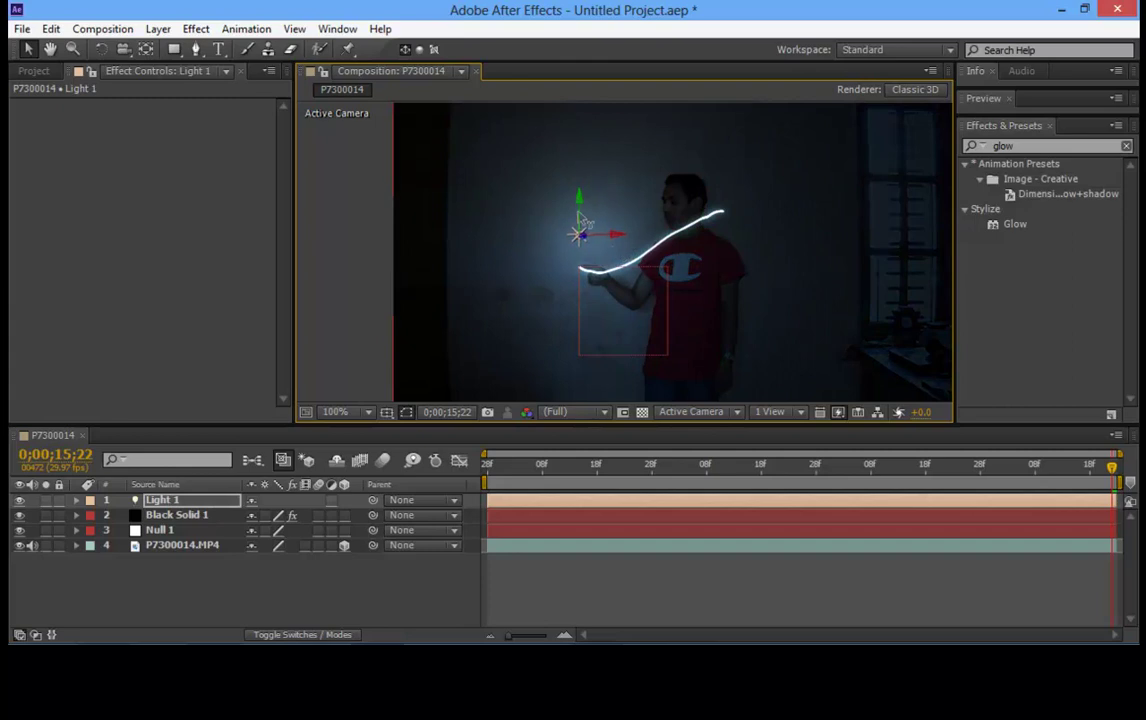
{"action": "left_click_drag", "start_coordinate": [580, 233], "coordinate": [578, 268]}
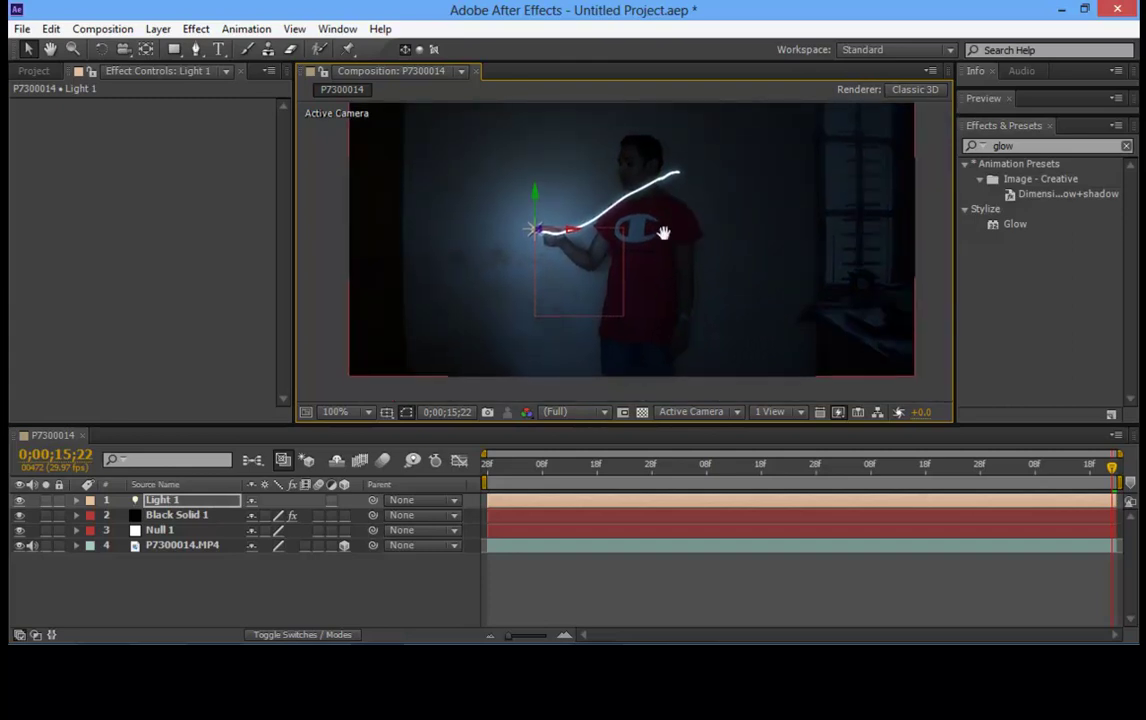
Try linking Light 1's Position expression to Null 1, then dismiss the resulting error.
{"action": "left_click", "coordinate": [199, 501]}
{"action": "key", "text": "p"}
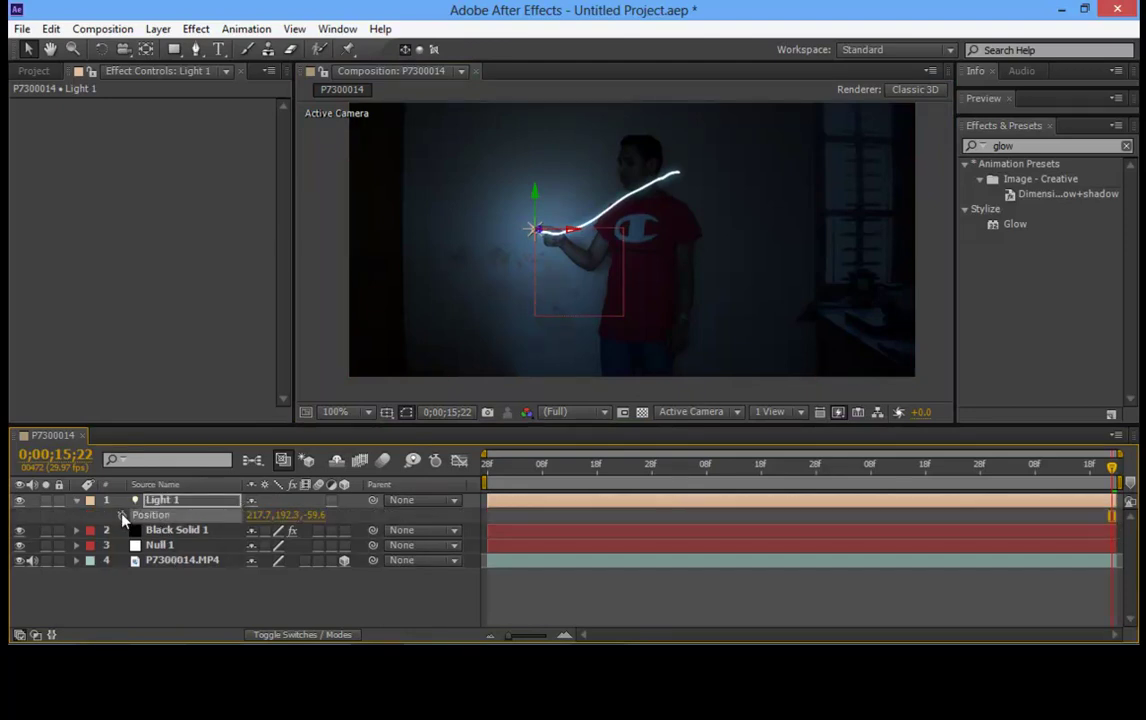
{"action": "left_click", "coordinate": [122, 514], "text": "alt"}
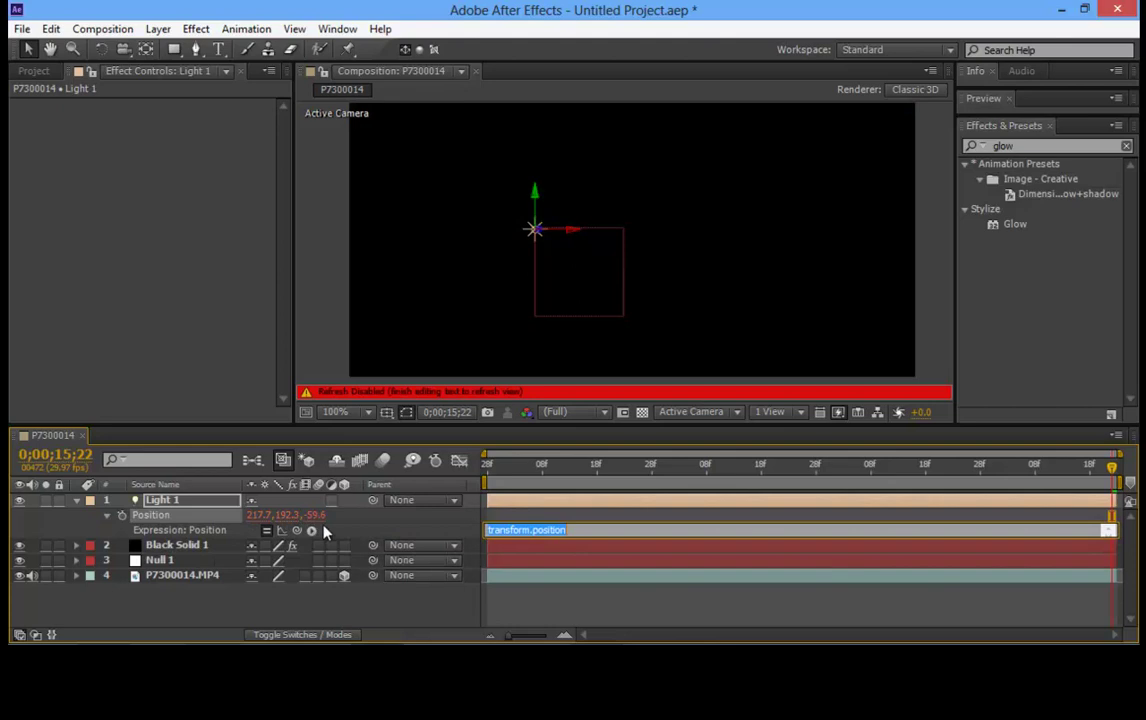
{"action": "left_click_drag", "start_coordinate": [311, 530], "coordinate": [180, 567]}
{"action": "left_click", "coordinate": [77, 500]}
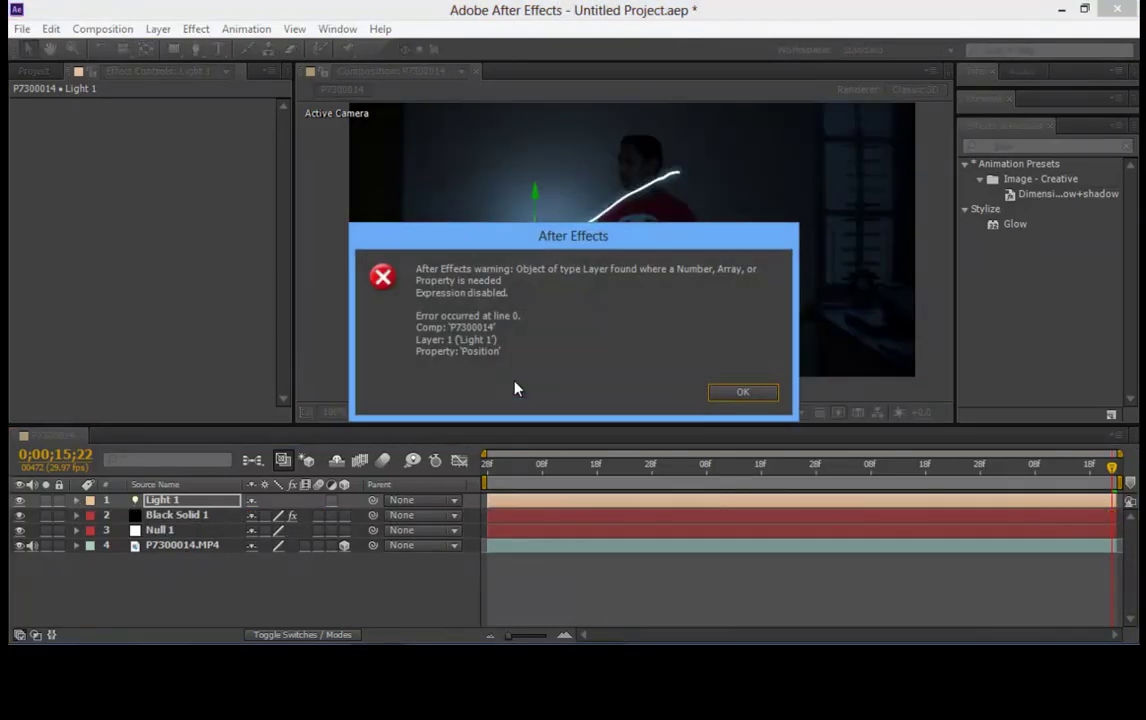
{"action": "left_click", "coordinate": [737, 393]}
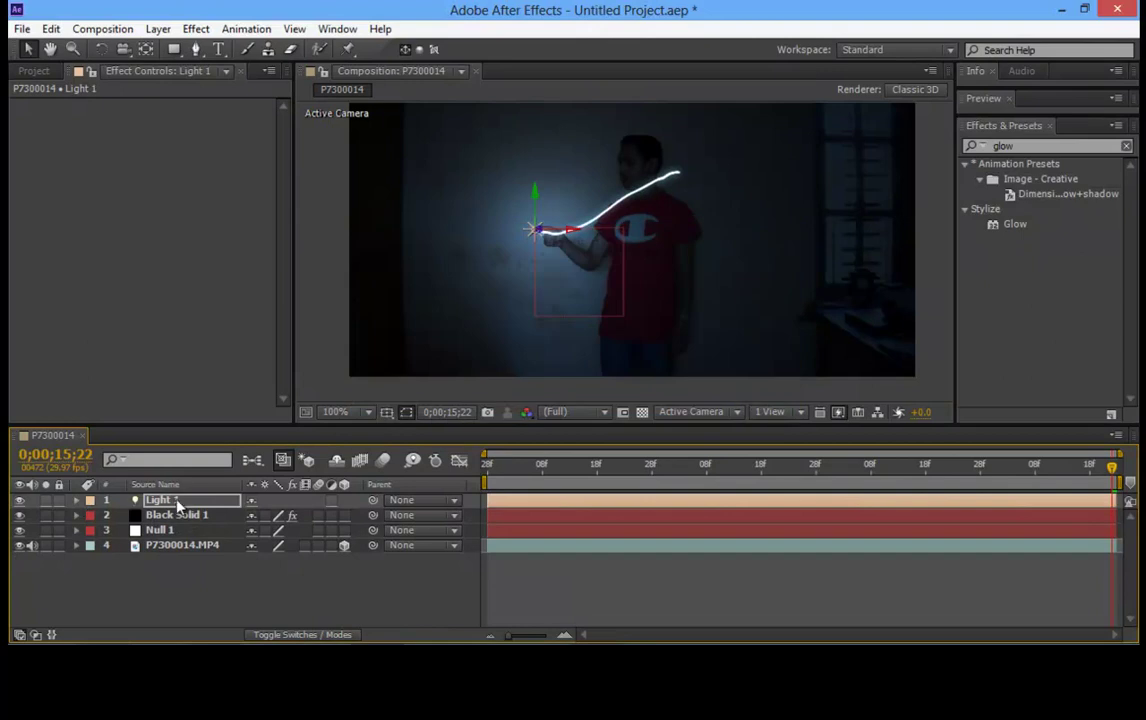
Parent Light 1 to Null 1 and scrub to confirm it follows the fingertip.
{"action": "left_click", "coordinate": [178, 505]}
{"action": "key", "text": "p"}
{"action": "key", "text": "p"}
{"action": "left_click_drag", "start_coordinate": [373, 500], "coordinate": [165, 530]}
{"action": "left_click_drag", "start_coordinate": [490, 467], "coordinate": [991, 467]}
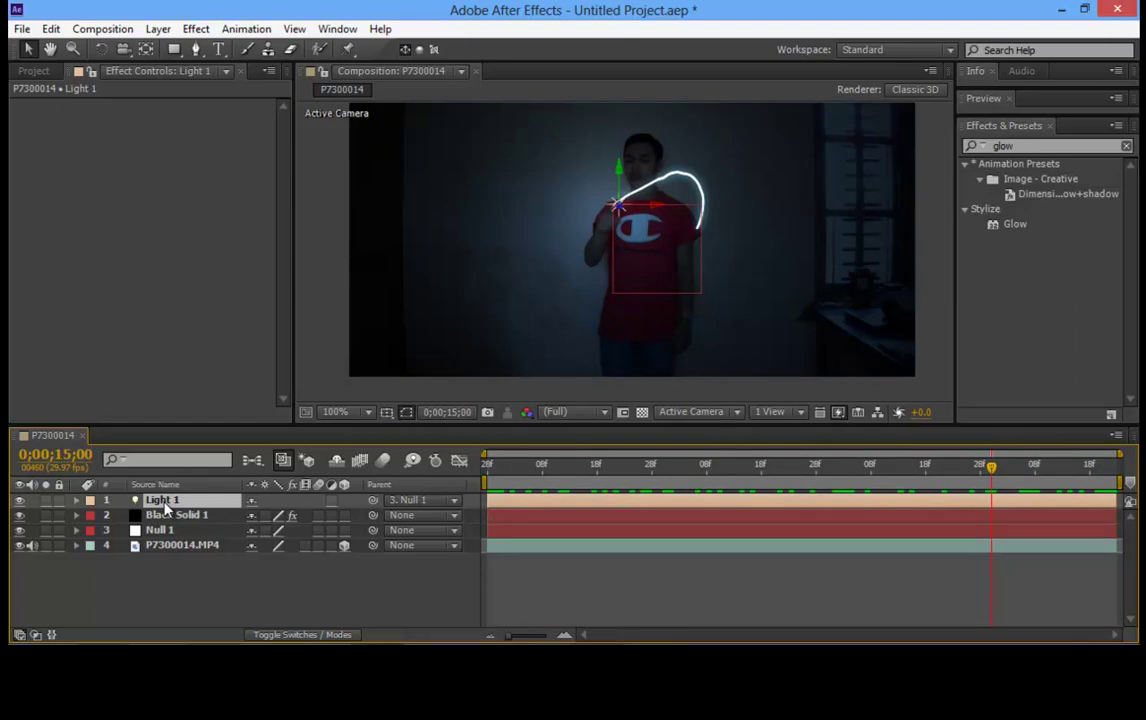
Set Light 1's Intensity to 139%, Radius to 0 and Falloff Distance to 632.
{"action": "left_click", "coordinate": [77, 502]}
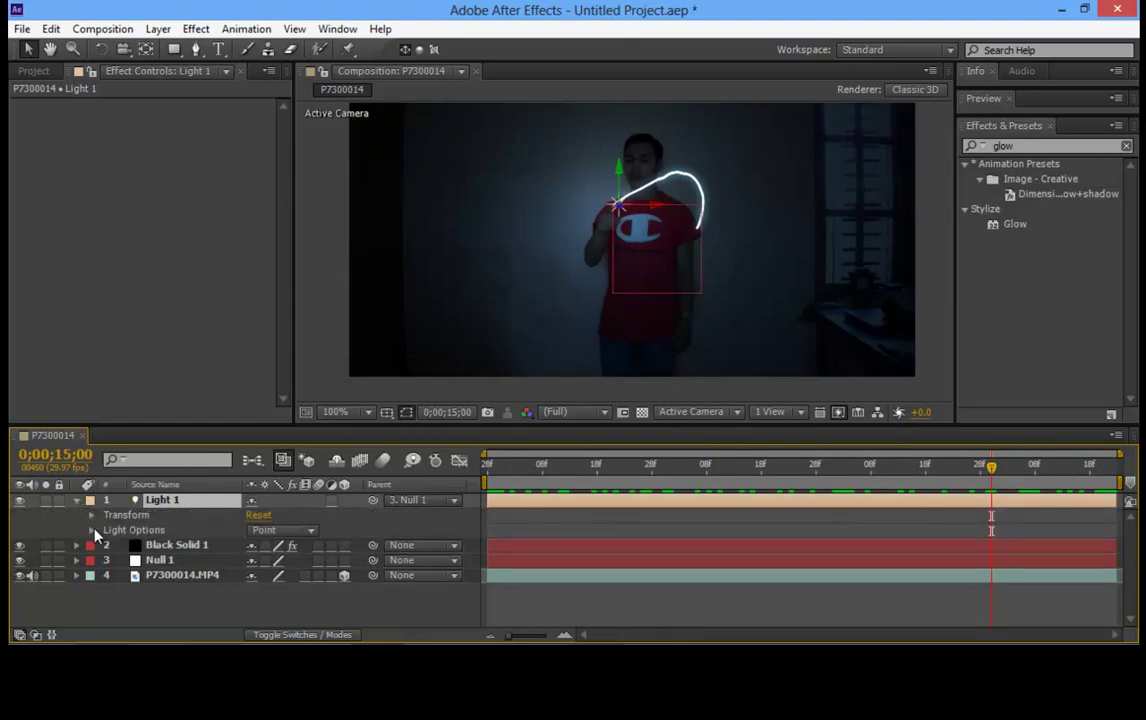
{"action": "left_click", "coordinate": [91, 530]}
{"action": "scroll", "coordinate": [133, 537], "scroll_direction": "down", "scroll_amount": 3}
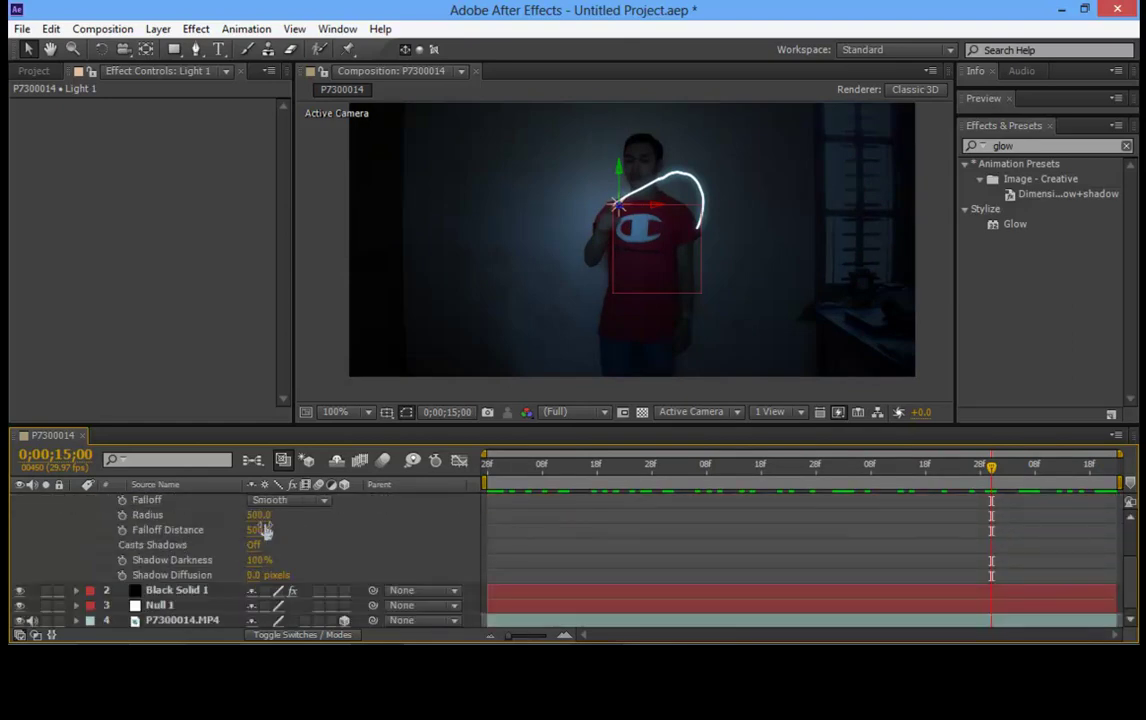
{"action": "left_click_drag", "start_coordinate": [265, 530], "coordinate": [147, 518]}
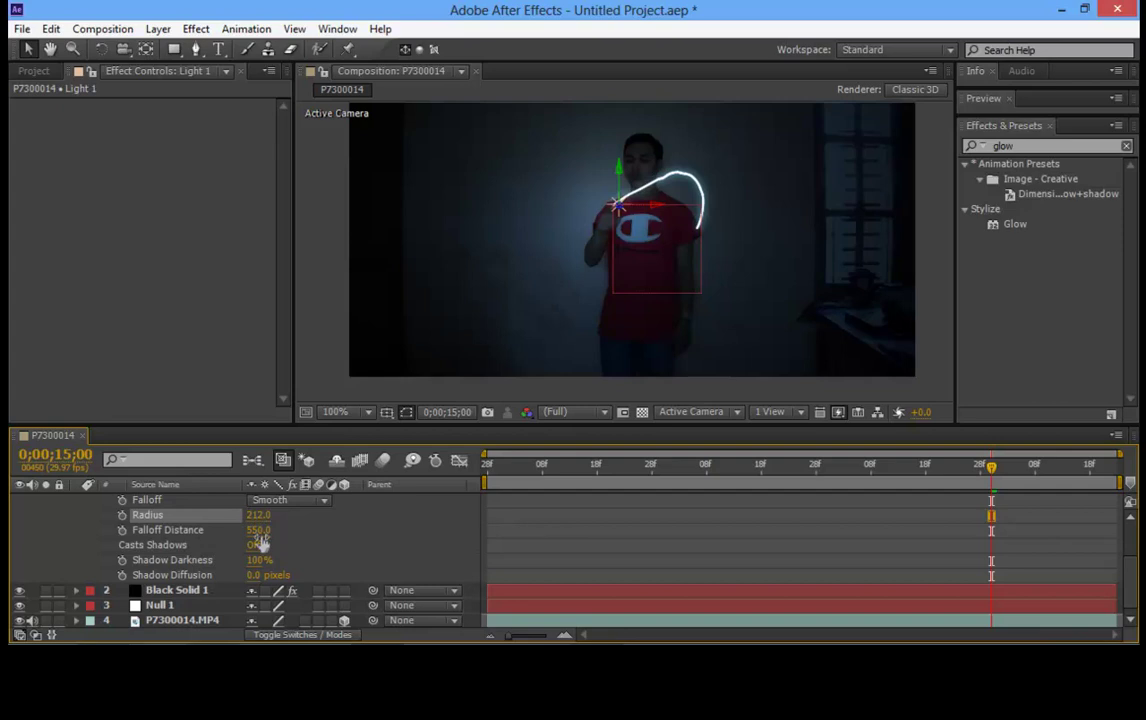
{"action": "scroll", "coordinate": [322, 556], "scroll_direction": "up", "scroll_amount": 3}
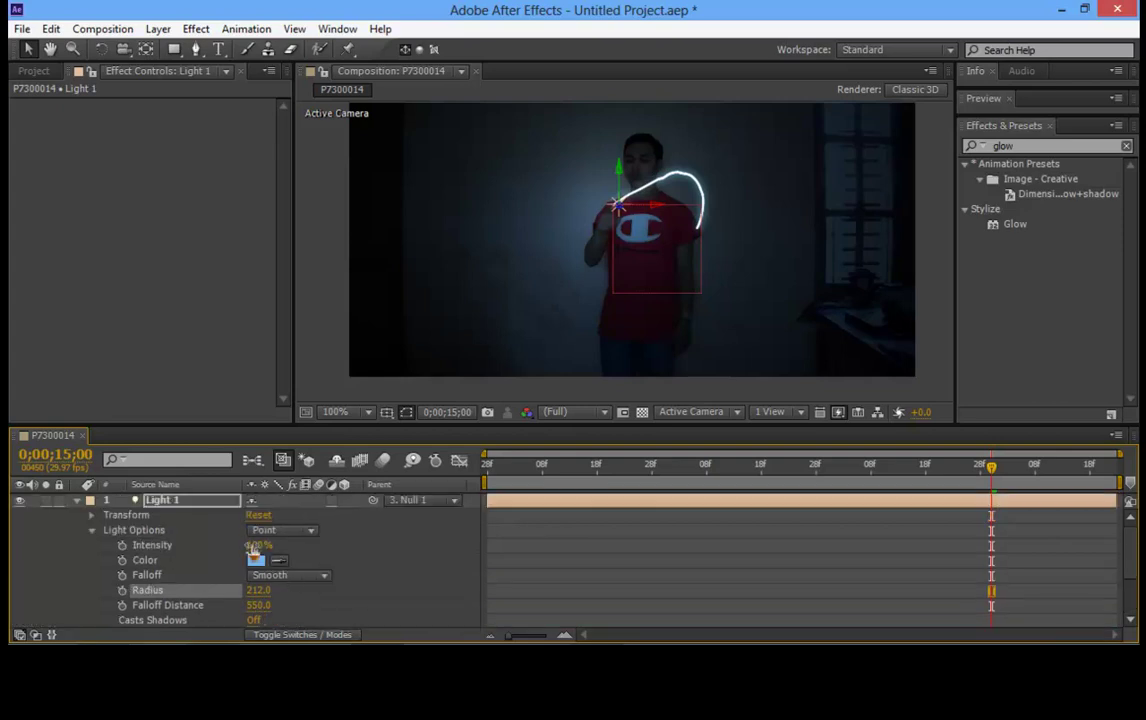
{"action": "left_click_drag", "start_coordinate": [252, 545], "coordinate": [312, 547]}
{"action": "scroll", "coordinate": [289, 547], "scroll_direction": "down", "scroll_amount": 3}
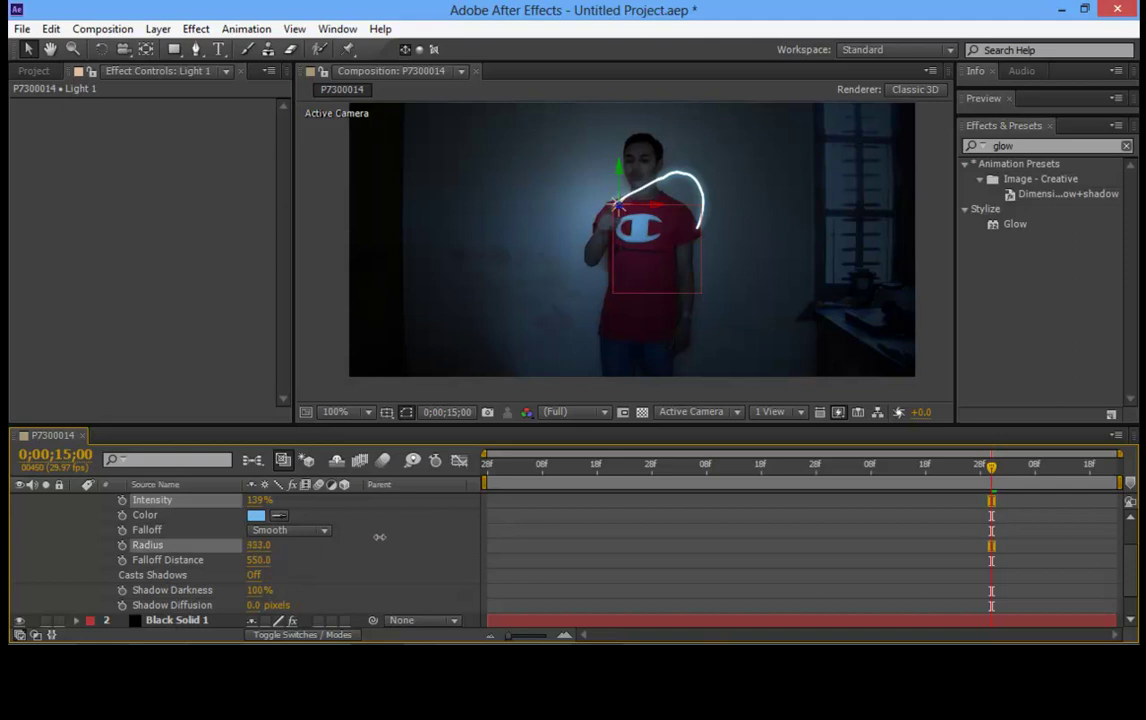
{"action": "left_click_drag", "start_coordinate": [379, 537], "coordinate": [166, 545]}
{"action": "left_click_drag", "start_coordinate": [62, 538], "coordinate": [417, 539]}
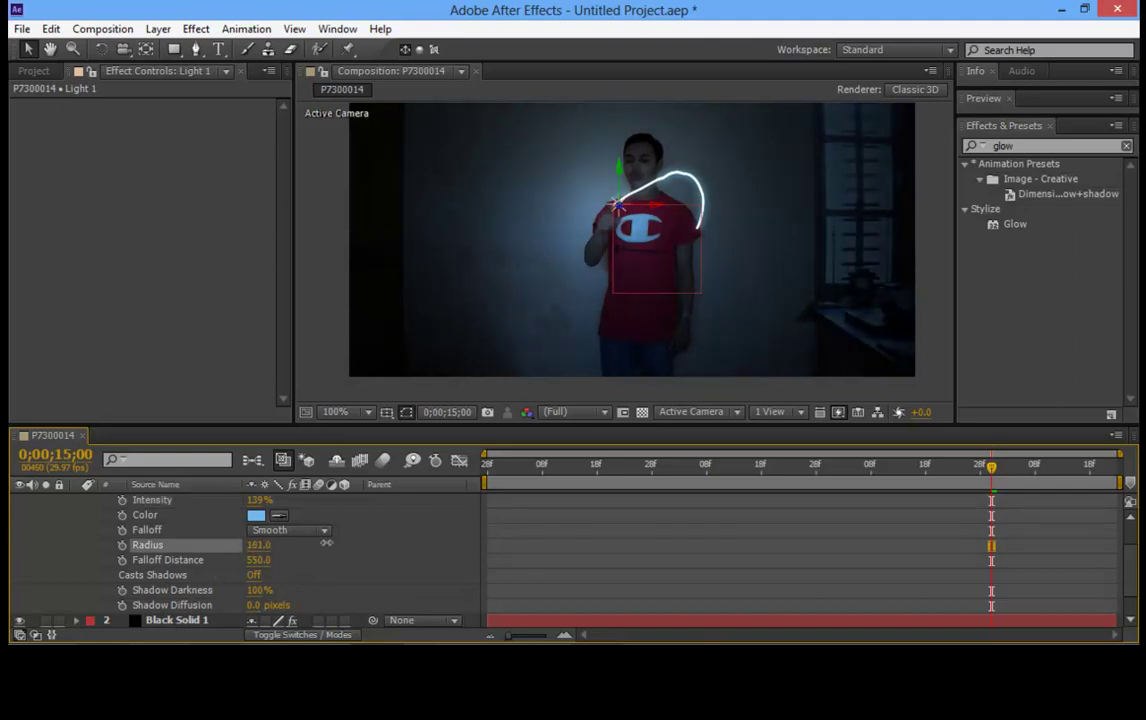
{"action": "left_click_drag", "start_coordinate": [326, 542], "coordinate": [360, 557]}
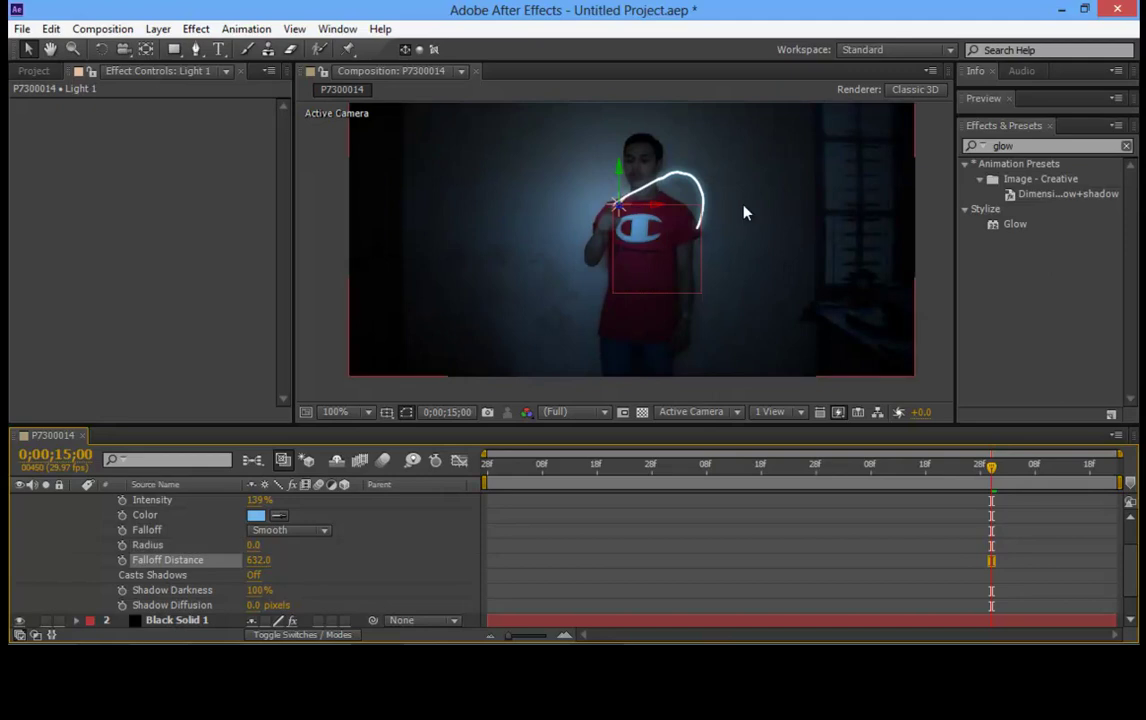
Change Light 1's Color to cyan (40C2ED) and collapse its properties.
{"action": "left_click", "coordinate": [256, 515]}
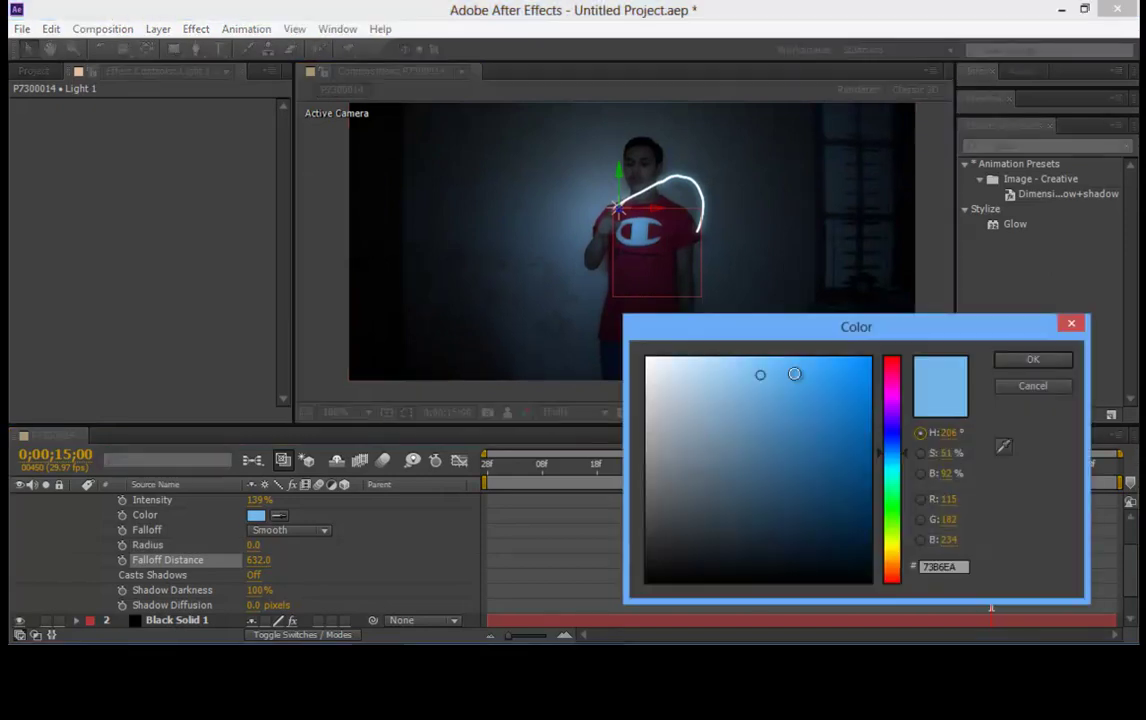
{"action": "mouse_move", "coordinate": [797, 372]}
{"action": "left_mouse_down"}
{"action": "mouse_move", "coordinate": [765, 366]}
{"action": "mouse_move", "coordinate": [742, 409]}
{"action": "mouse_move", "coordinate": [757, 373]}
{"action": "mouse_move", "coordinate": [734, 361]}
{"action": "left_mouse_up"}
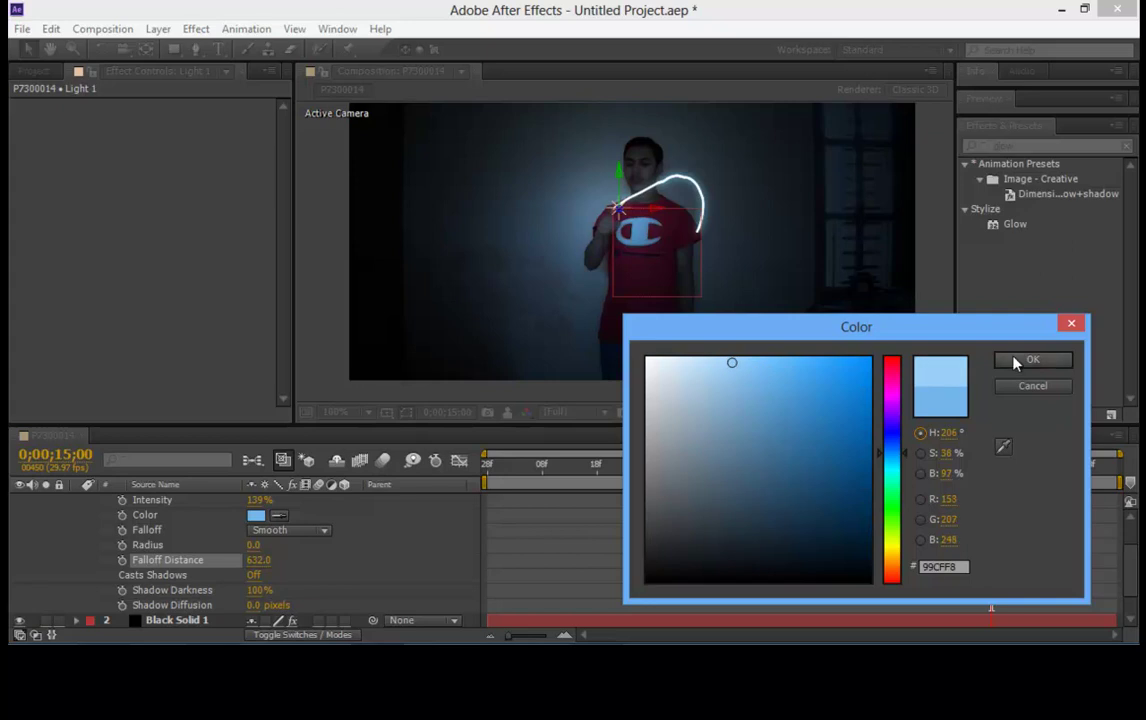
{"action": "left_click", "coordinate": [1015, 364]}
{"action": "left_click", "coordinate": [256, 515]}
{"action": "left_click", "coordinate": [895, 445]}
{"action": "left_click", "coordinate": [772, 374]}
{"action": "left_click", "coordinate": [893, 463]}
{"action": "left_click", "coordinate": [808, 372]}
{"action": "left_click", "coordinate": [1033, 359]}
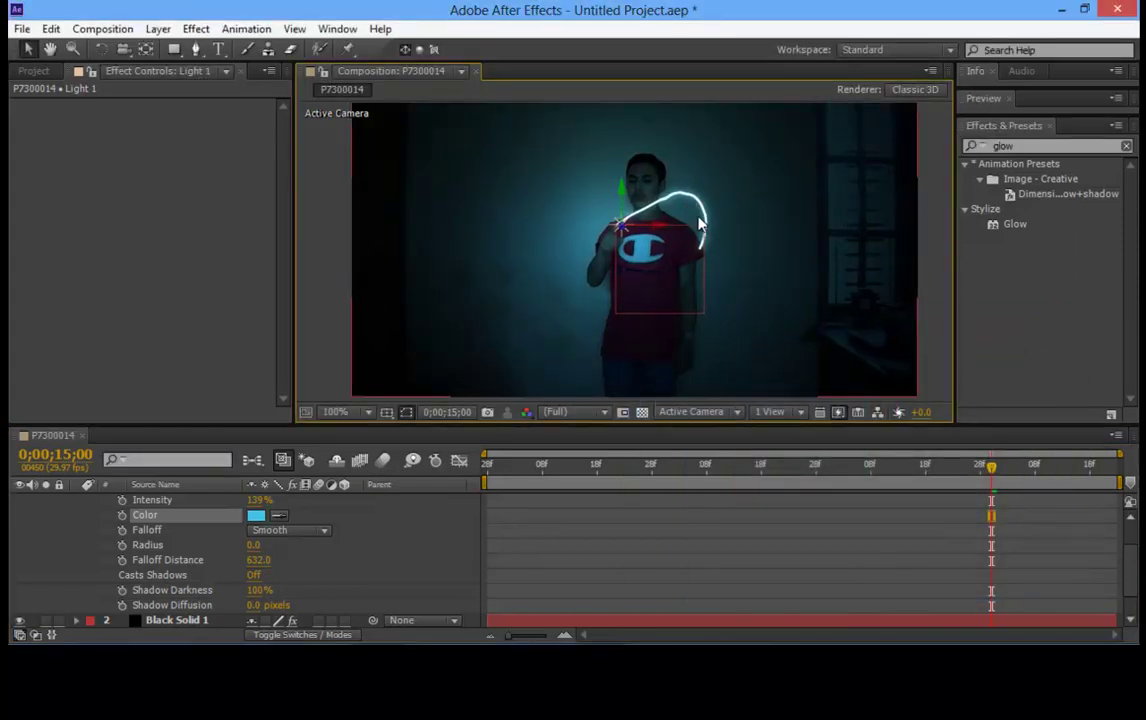
{"action": "left_click_drag", "start_coordinate": [705, 217], "coordinate": [717, 222]}
{"action": "scroll", "coordinate": [132, 535], "scroll_direction": "up", "scroll_amount": 2}
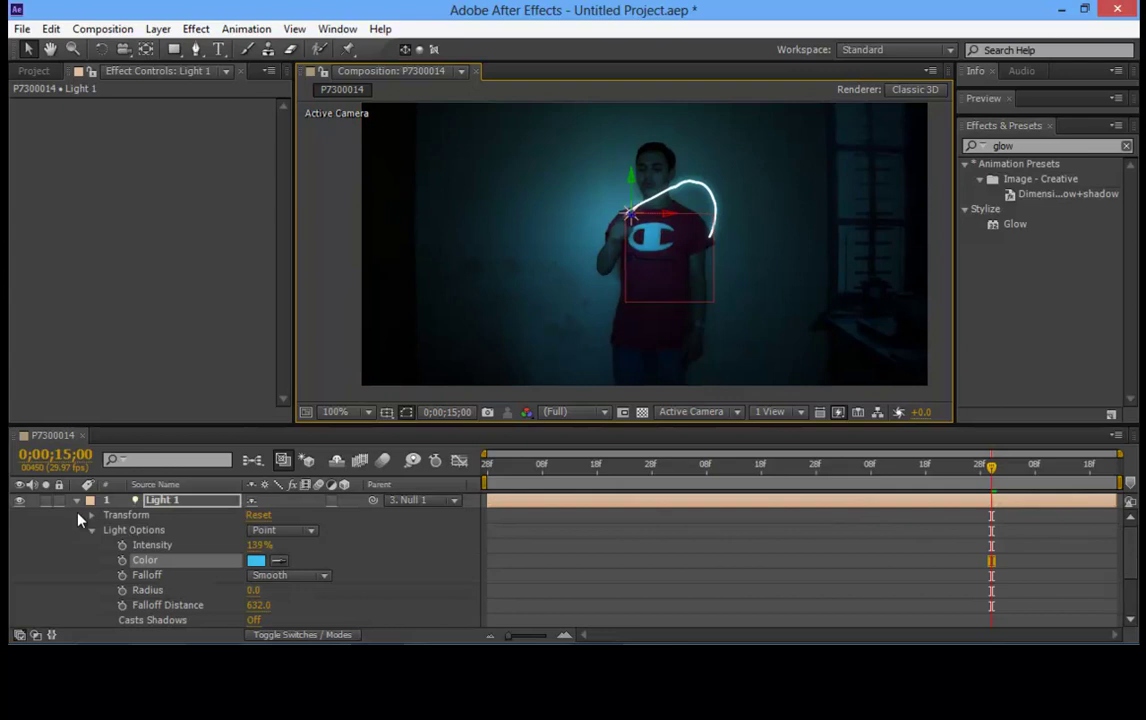
{"action": "left_click", "coordinate": [77, 501]}
Select Black Solid 1 and collapse its Glow effect in Effect Controls.
{"action": "left_click", "coordinate": [138, 567]}
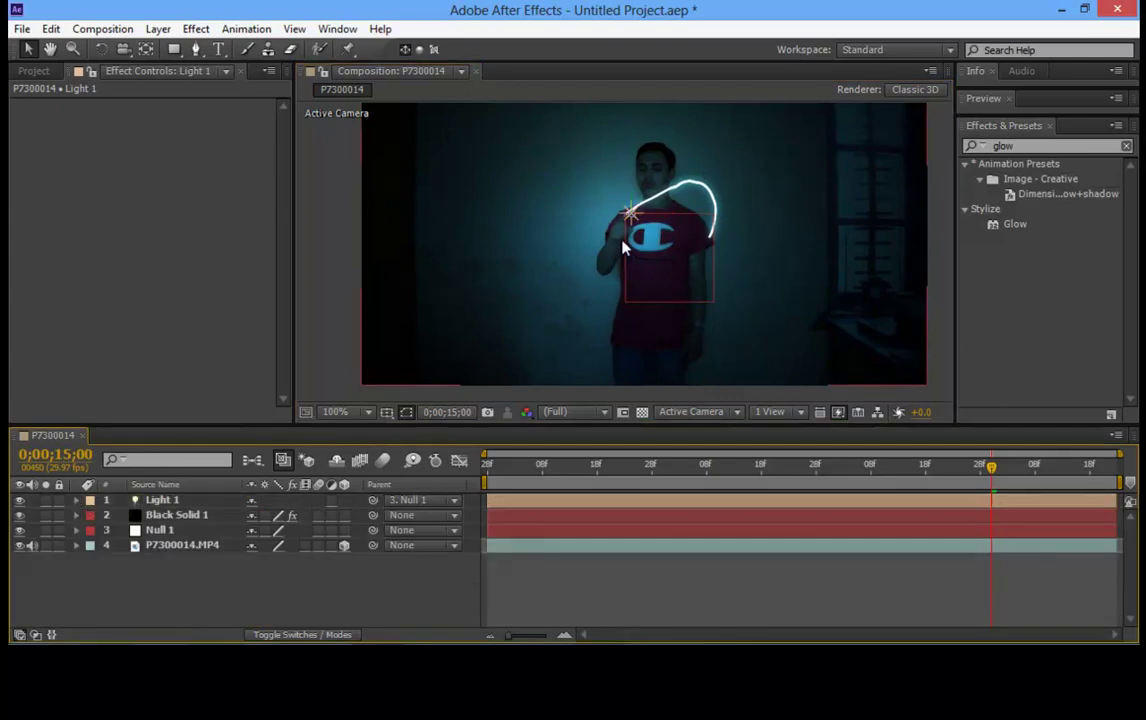
{"action": "left_click", "coordinate": [165, 515]}
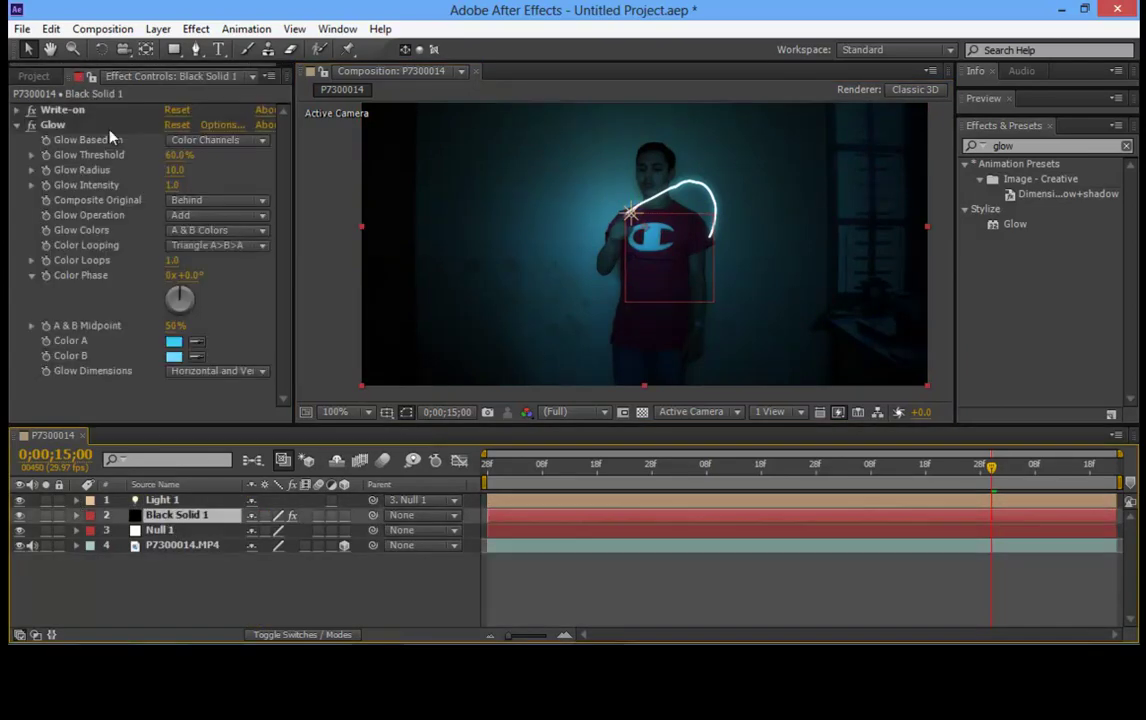
{"action": "left_click", "coordinate": [17, 125]}
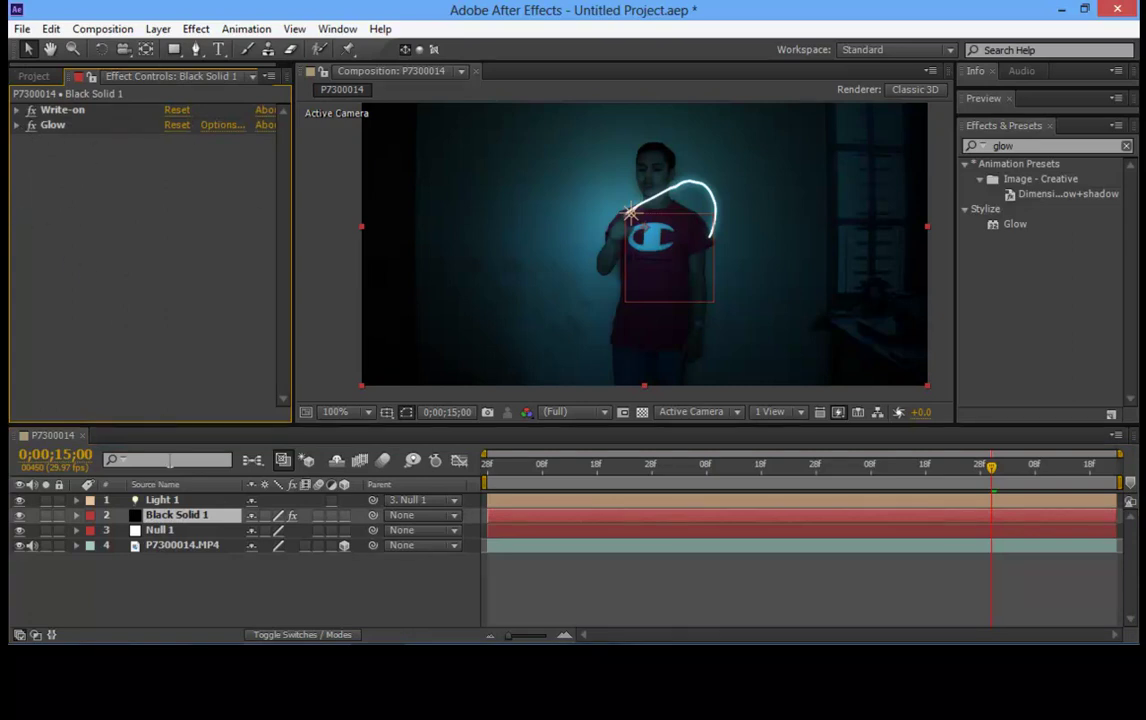
Open and close Black Solid 1's Layer panel, then scrub to preview the finished trail.
{"action": "double_click", "coordinate": [197, 519]}
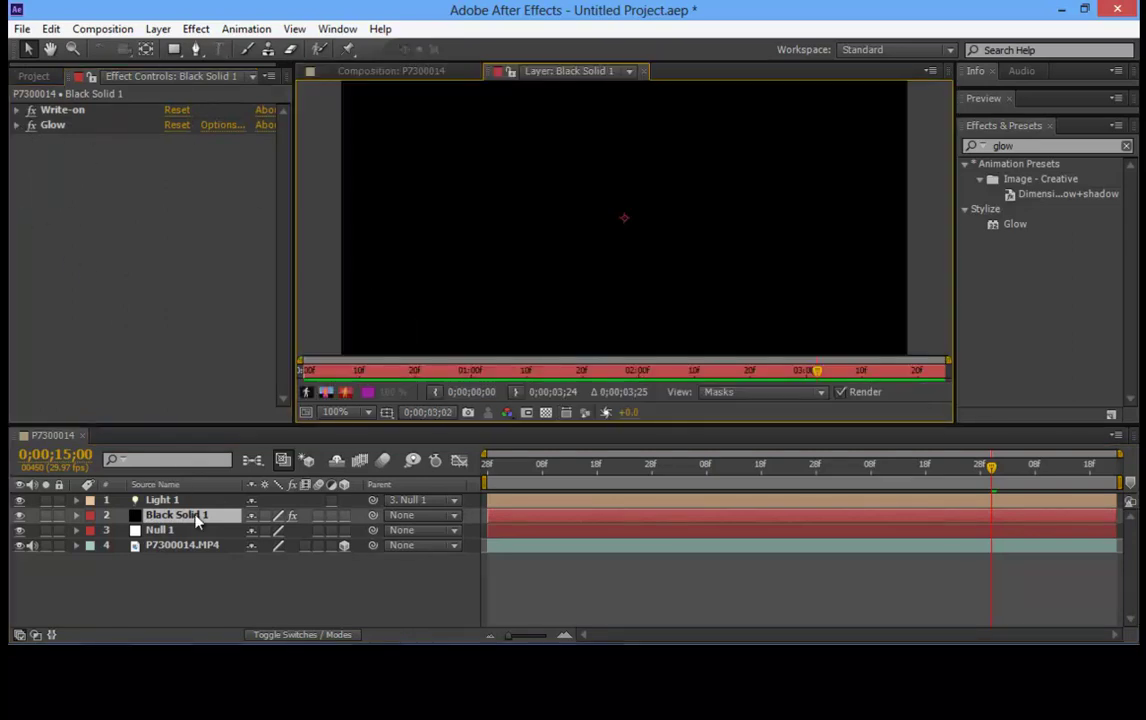
{"action": "left_click", "coordinate": [645, 72]}
{"action": "left_click", "coordinate": [62, 110]}
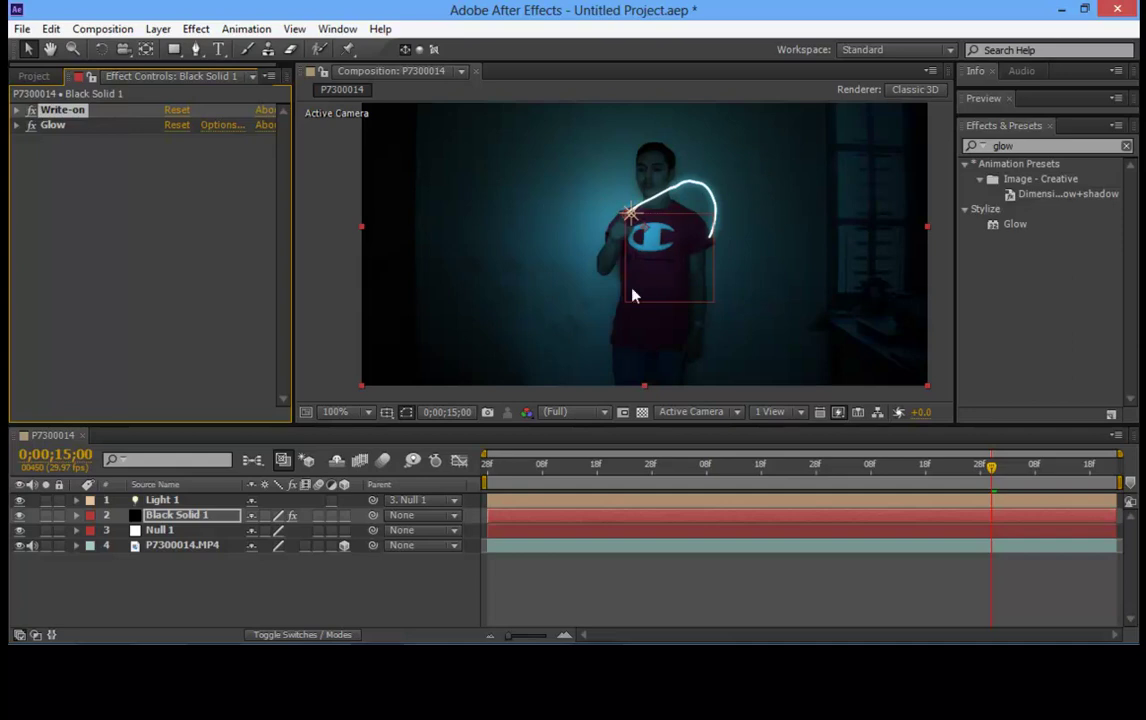
{"action": "left_click_drag", "start_coordinate": [523, 478], "coordinate": [367, 470]}
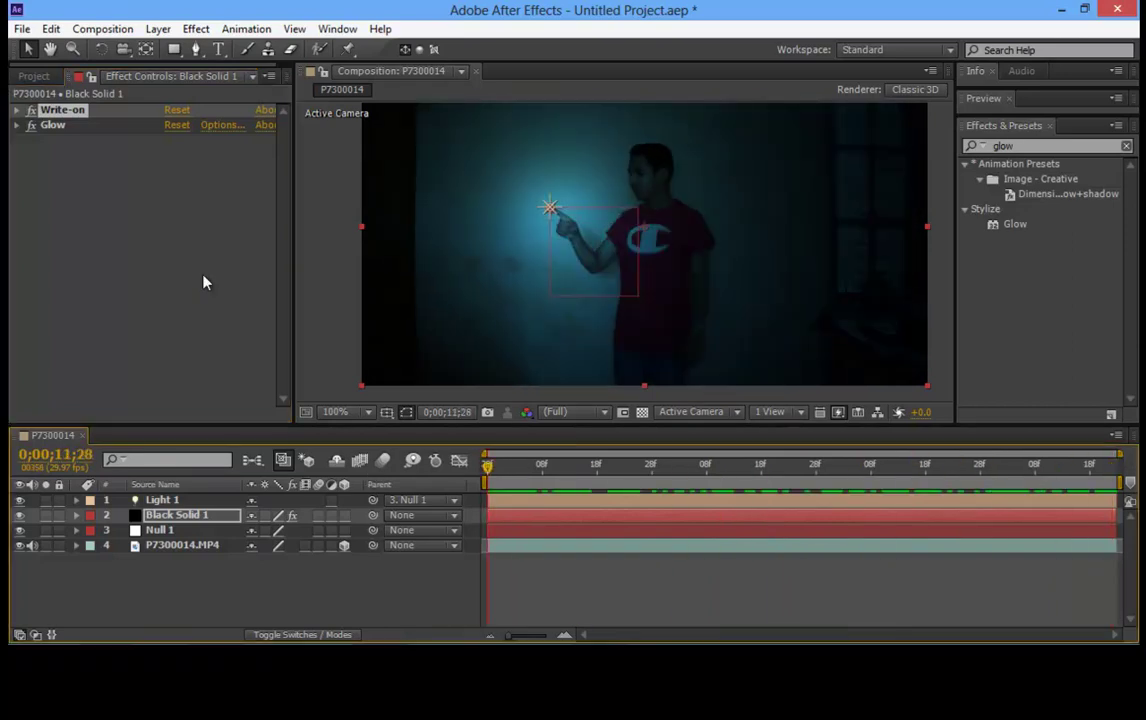